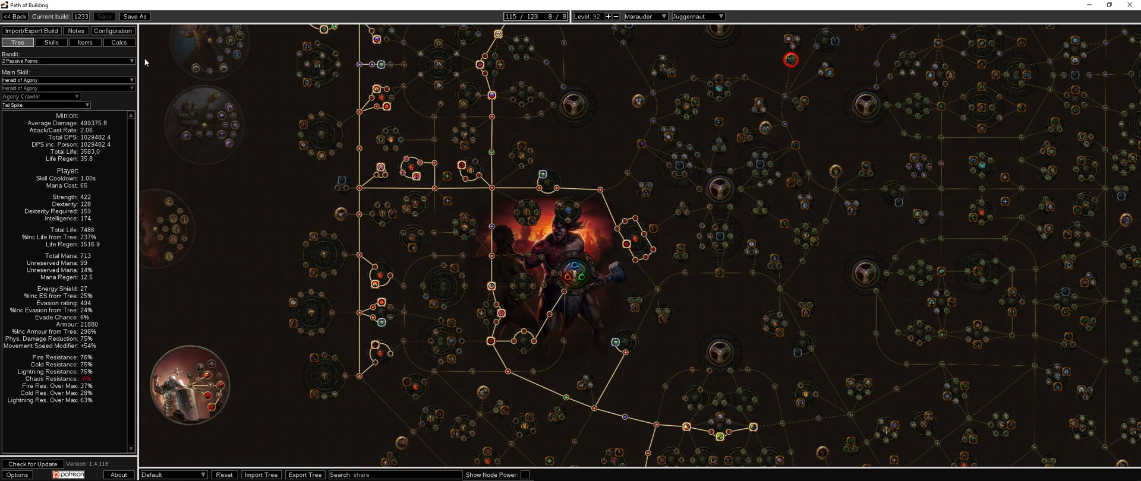
# Examine the Marauder's allocated passive paths around the starting area and the outer edge of the passive tree.
pyautogui.moveTo(572, 124); pyautogui.dragTo(487, 89)
pyautogui.moveTo(486, 232); pyautogui.dragTo(459, 119)
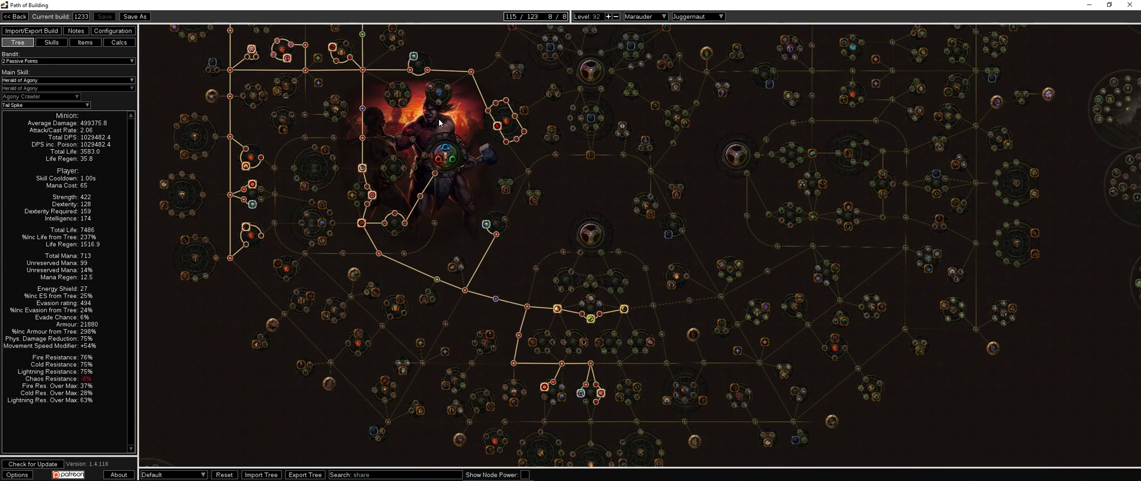
pyautogui.moveTo(505, 248); pyautogui.dragTo(548, 358)
pyautogui.moveTo(444, 174); pyautogui.dragTo(495, 197)
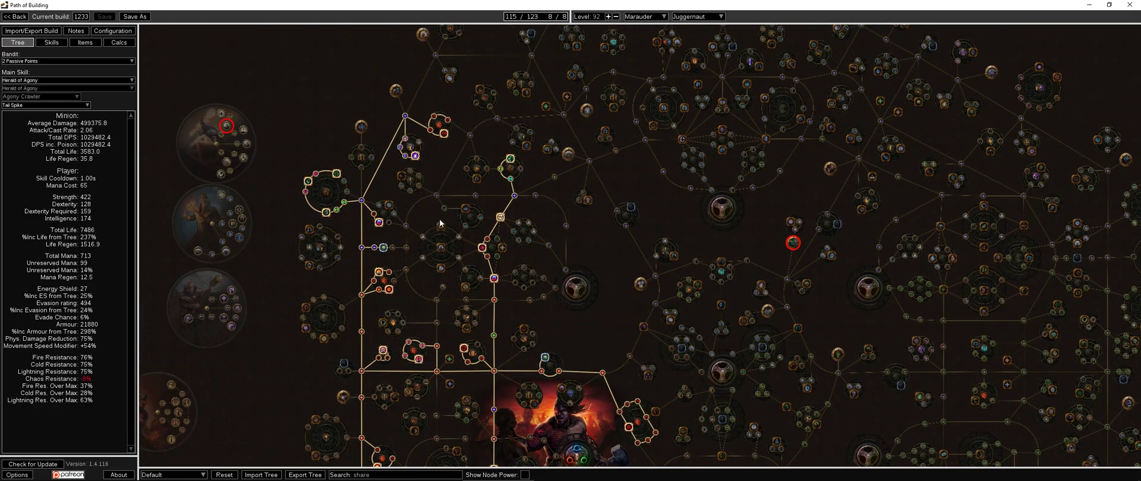
pyautogui.moveTo(438, 216); pyautogui.dragTo(424, 156)
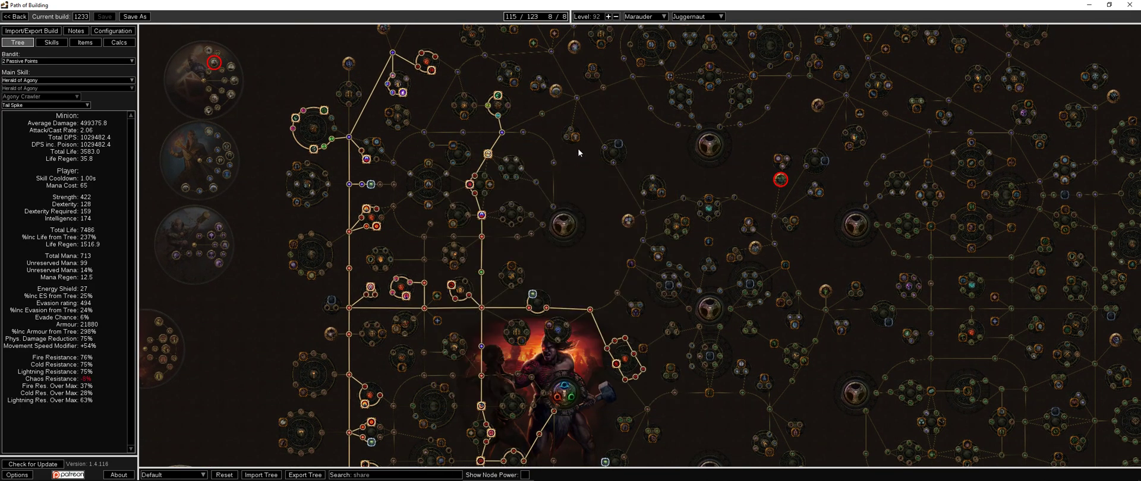
pyautogui.moveTo(403, 254); pyautogui.dragTo(380, 205)
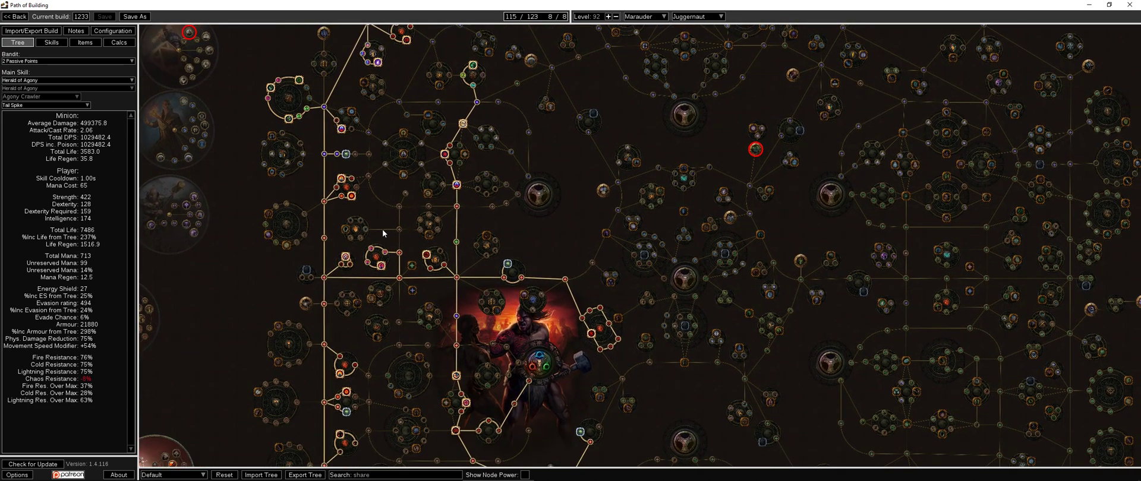
pyautogui.moveTo(372, 212); pyautogui.dragTo(376, 132)
pyautogui.moveTo(437, 283); pyautogui.dragTo(434, 212)
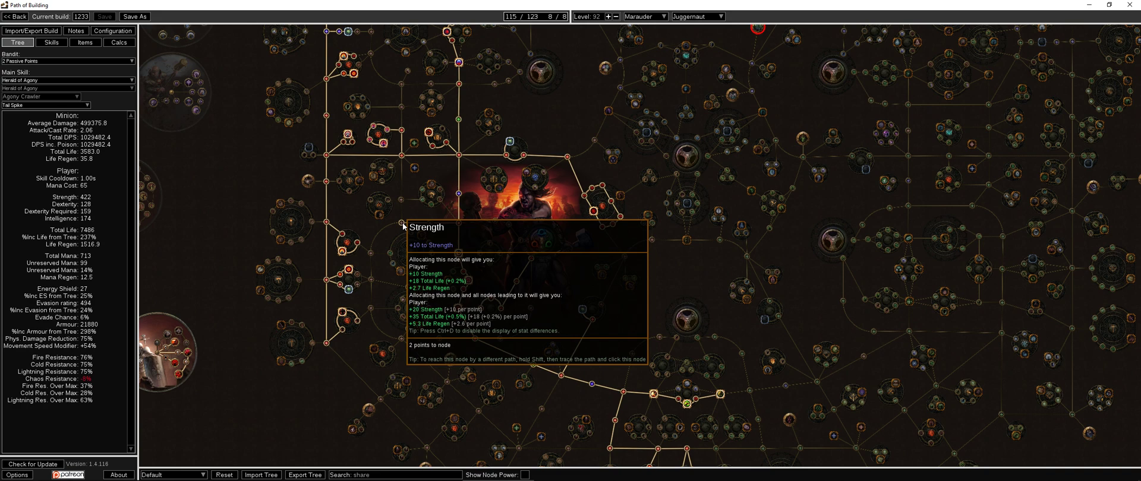
pyautogui.moveTo(381, 240); pyautogui.dragTo(380, 252)
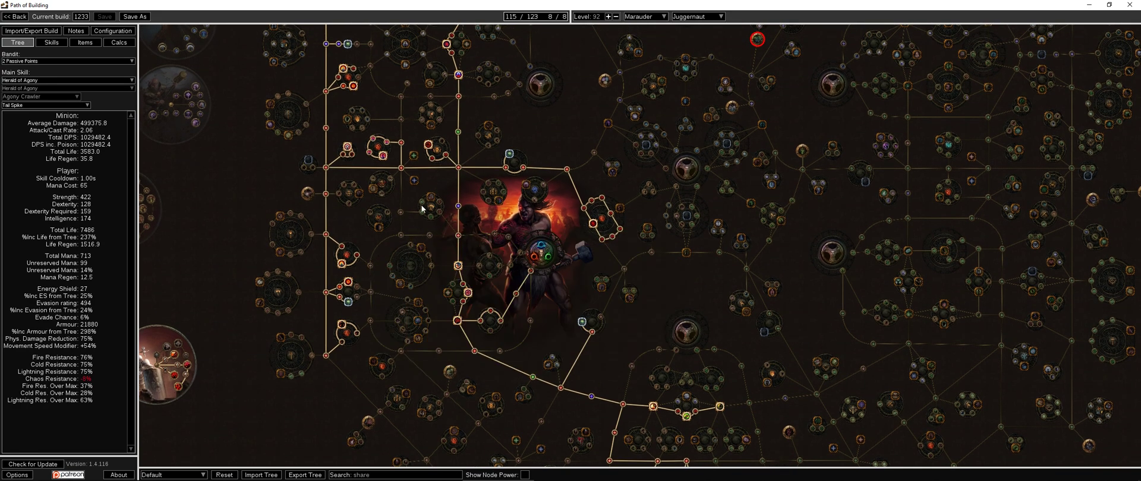
pyautogui.moveTo(418, 140); pyautogui.dragTo(407, 193)
pyautogui.moveTo(498, 300); pyautogui.dragTo(516, 137)
pyautogui.moveTo(447, 159); pyautogui.dragTo(558, 212)
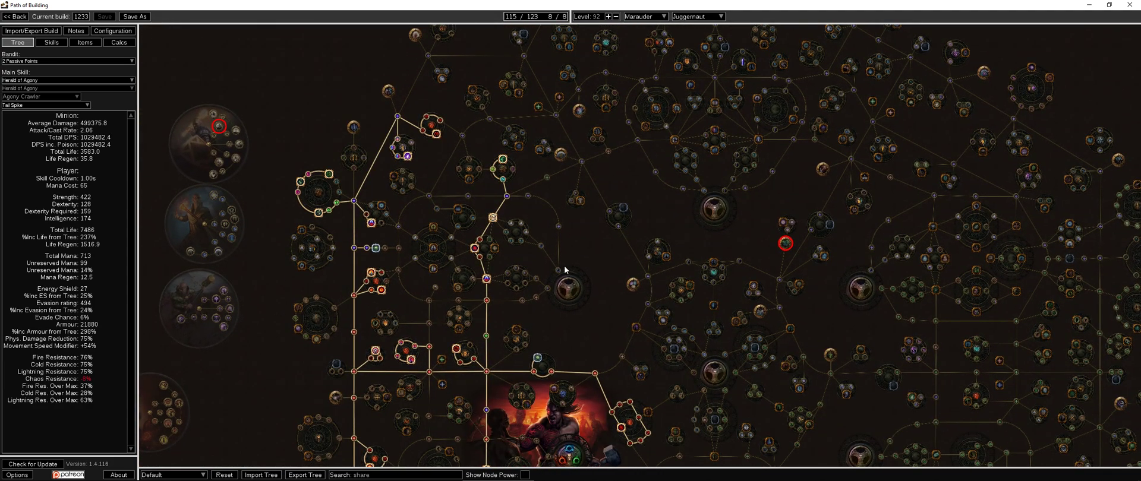
pyautogui.moveTo(378, 195); pyautogui.dragTo(381, 148)
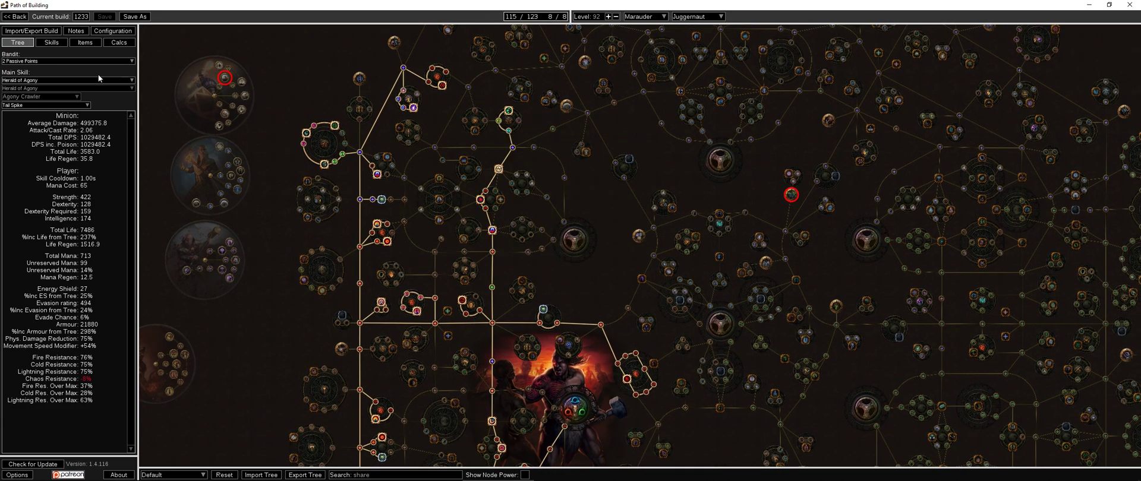
# Replace the Toxic Rain gem with Rain of Arrows in the socket group linked to Weapon 1.
pyautogui.click(51, 42)
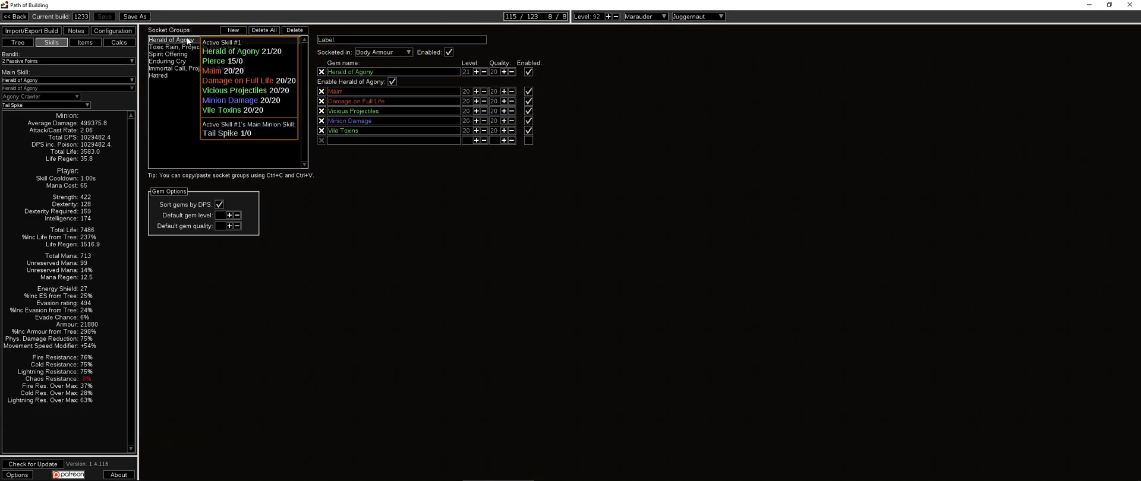
pyautogui.click(234, 40)
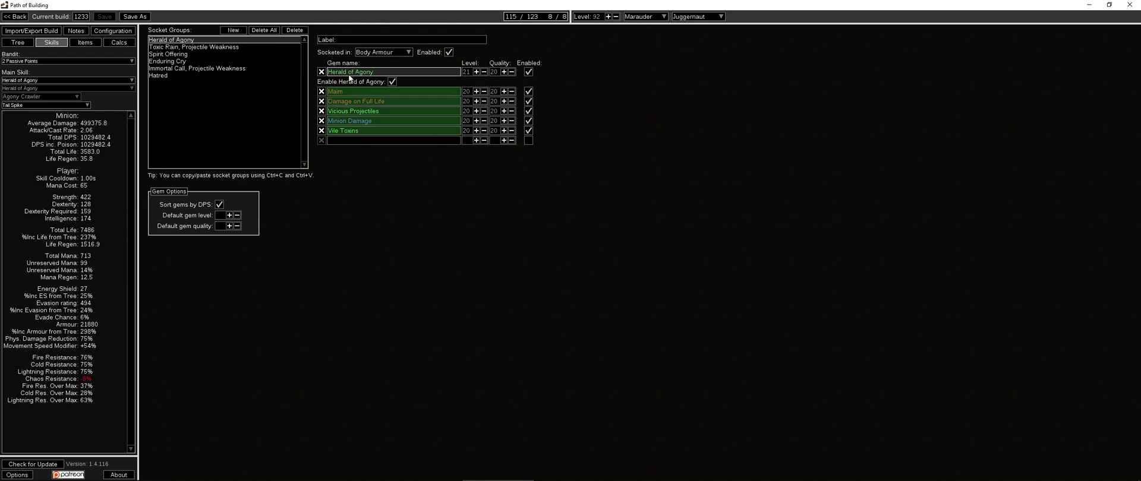
pyautogui.click(192, 48)
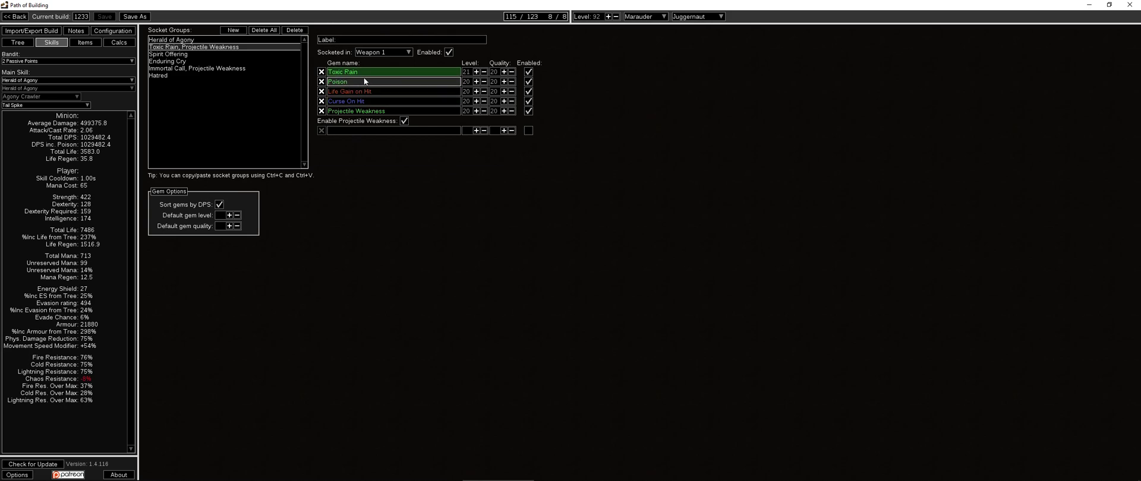
pyautogui.click(381, 70)
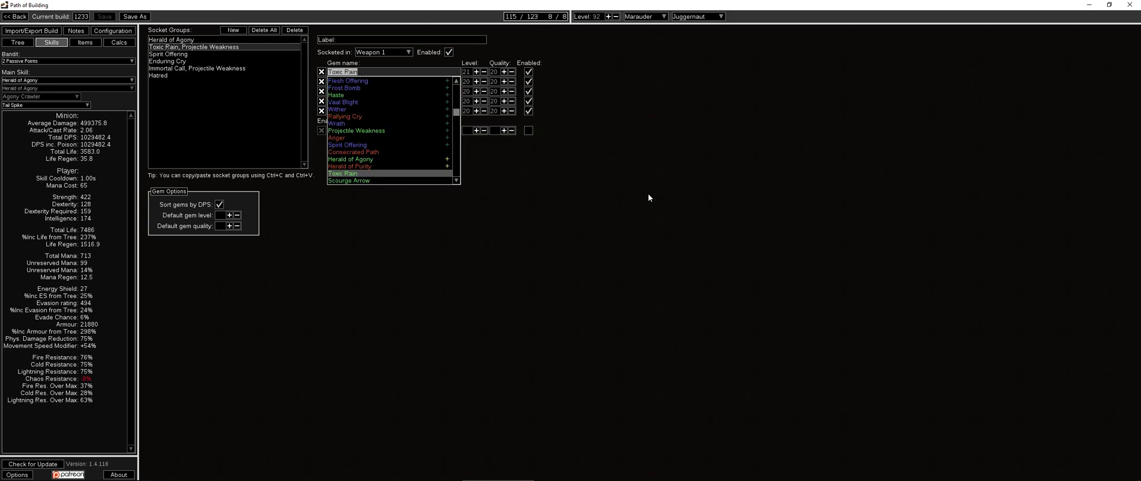
pyautogui.write('Rain')
pyautogui.press('Return')
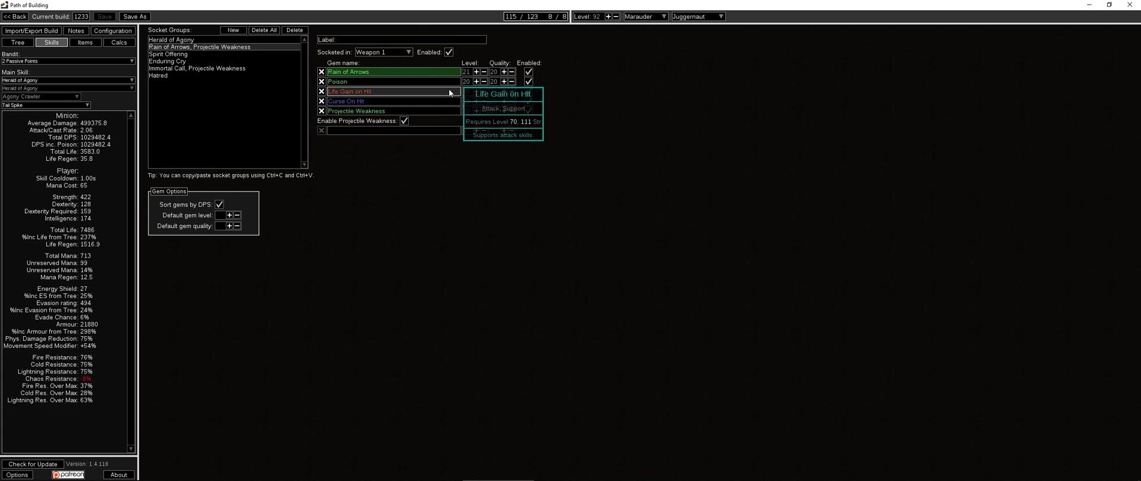
# Make Rain of Arrows the main skill and add a Faster Attacks support with 20 quality to its socket group.
pyautogui.click(44, 81)
pyautogui.click(44, 93)
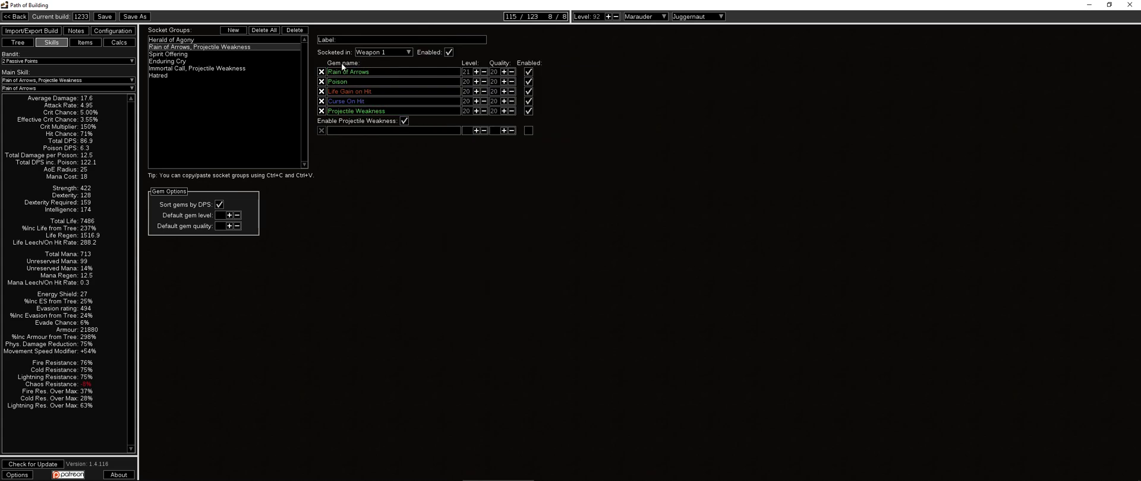
pyautogui.click(366, 132)
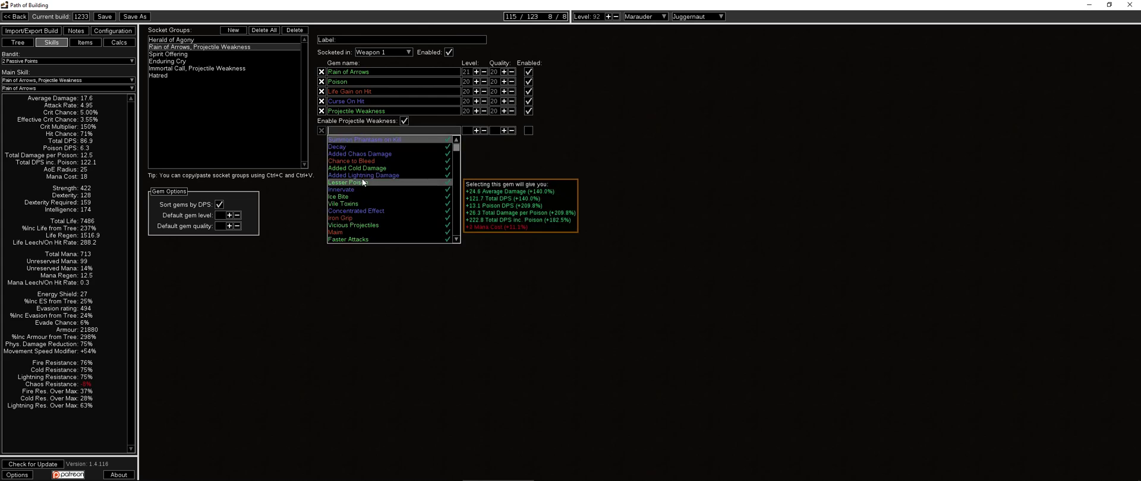
pyautogui.click(368, 239)
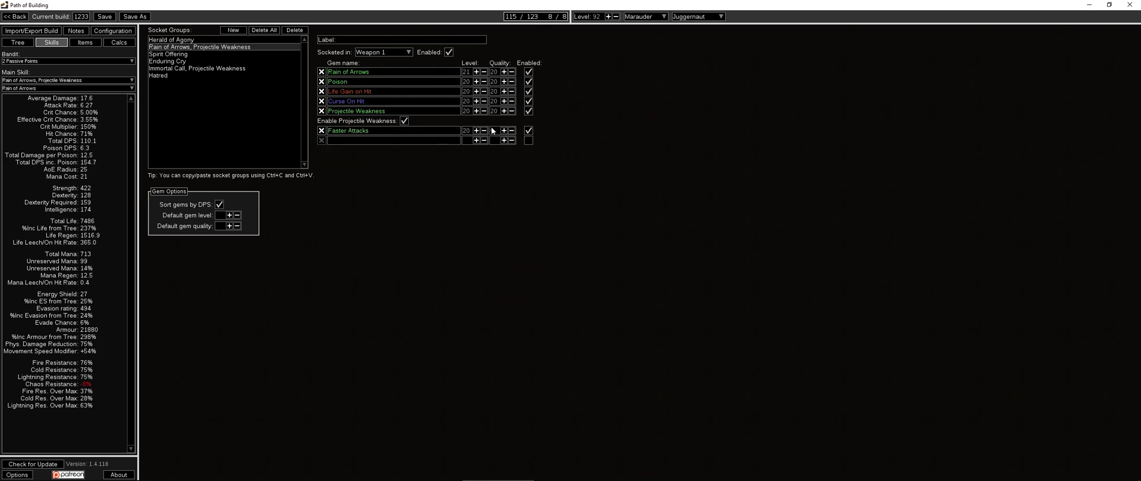
pyautogui.write('20')
# Examine the allocated passive clusters on the tree, including the effects of the Sovereignty and Spiritual Command notables.
pyautogui.click(18, 42)
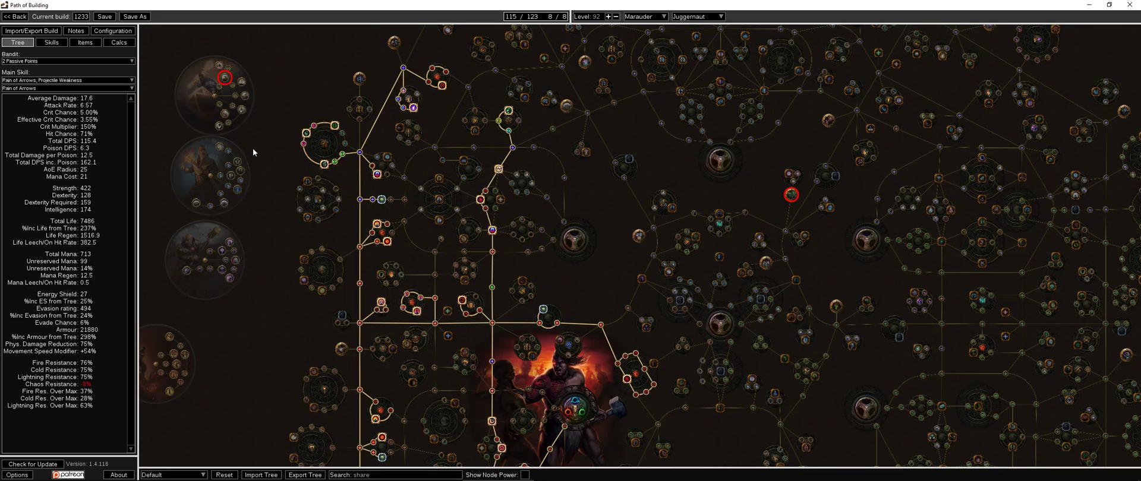
pyautogui.moveTo(261, 167); pyautogui.dragTo(176, 151)
pyautogui.moveTo(265, 70); pyautogui.dragTo(290, 98)
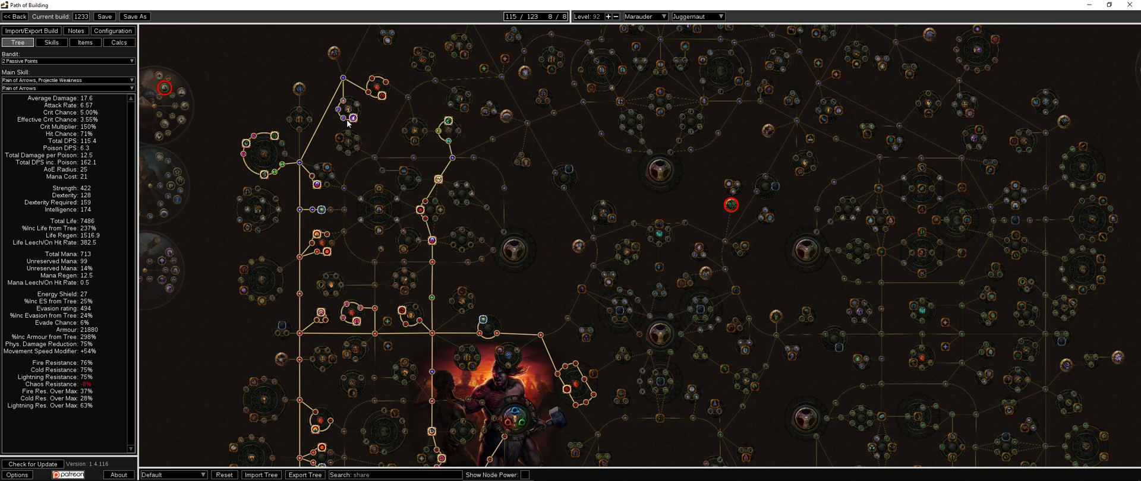
pyautogui.moveTo(345, 101); pyautogui.dragTo(363, 80)
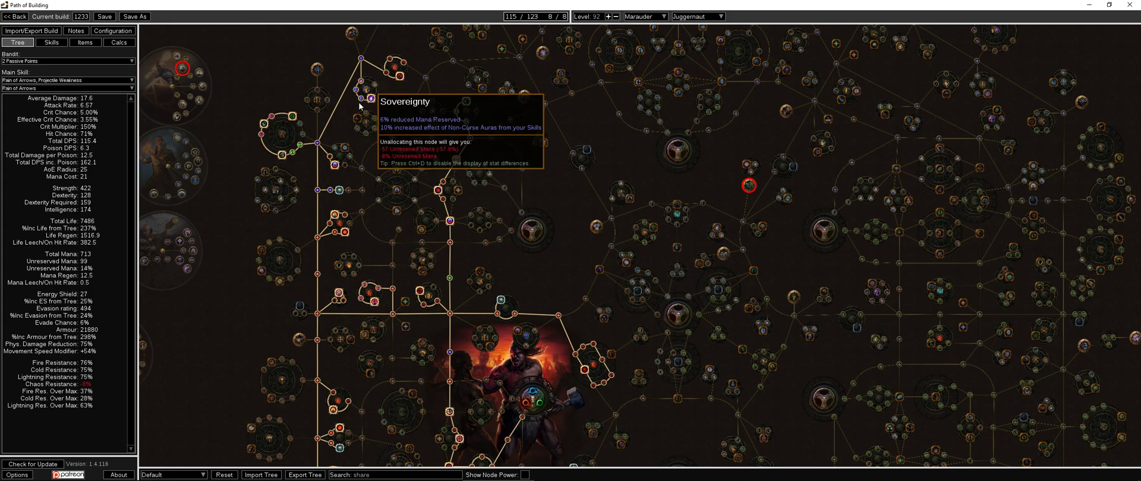
pyautogui.moveTo(343, 122); pyautogui.dragTo(334, 150)
pyautogui.moveTo(341, 202); pyautogui.dragTo(327, 79)
pyautogui.scroll(1, 487, 208)
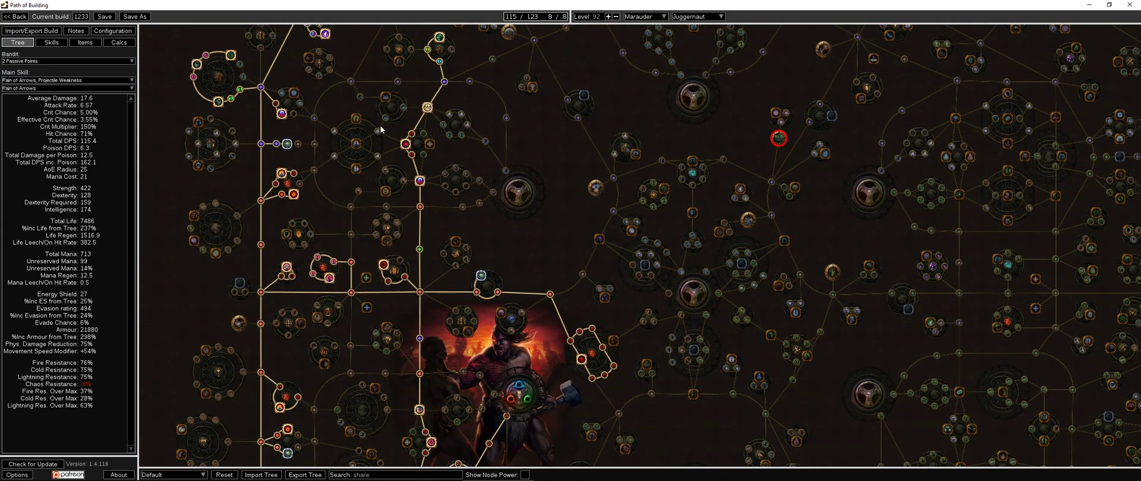
pyautogui.moveTo(409, 71); pyautogui.dragTo(408, 141)
pyautogui.moveTo(425, 109)
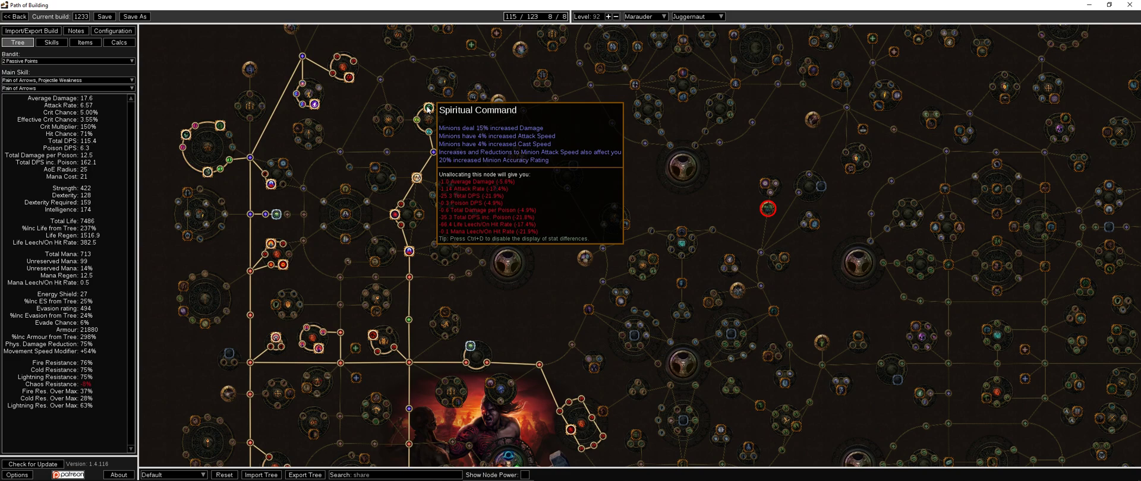
pyautogui.moveTo(428, 109); pyautogui.dragTo(550, 184)
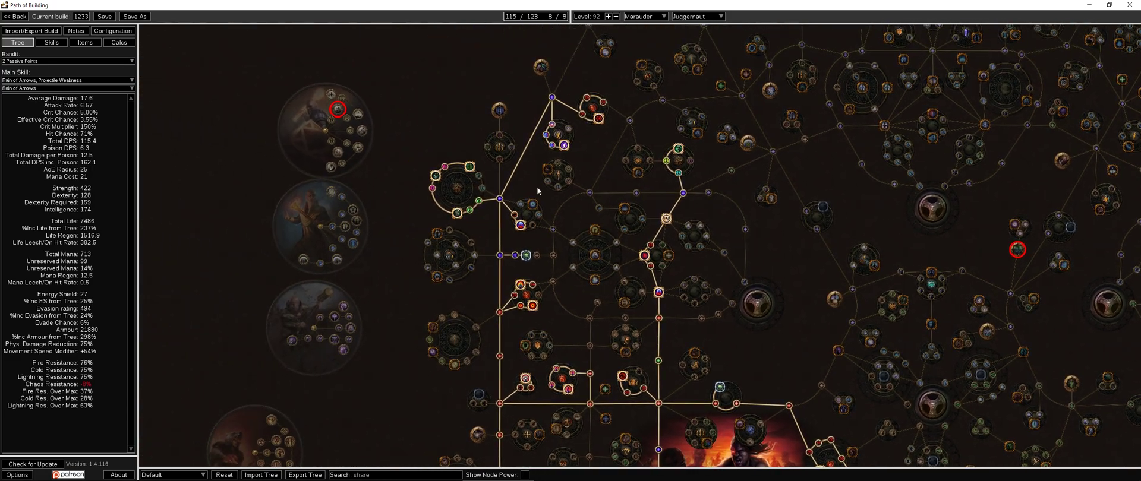
pyautogui.scroll(1, 506, 196)
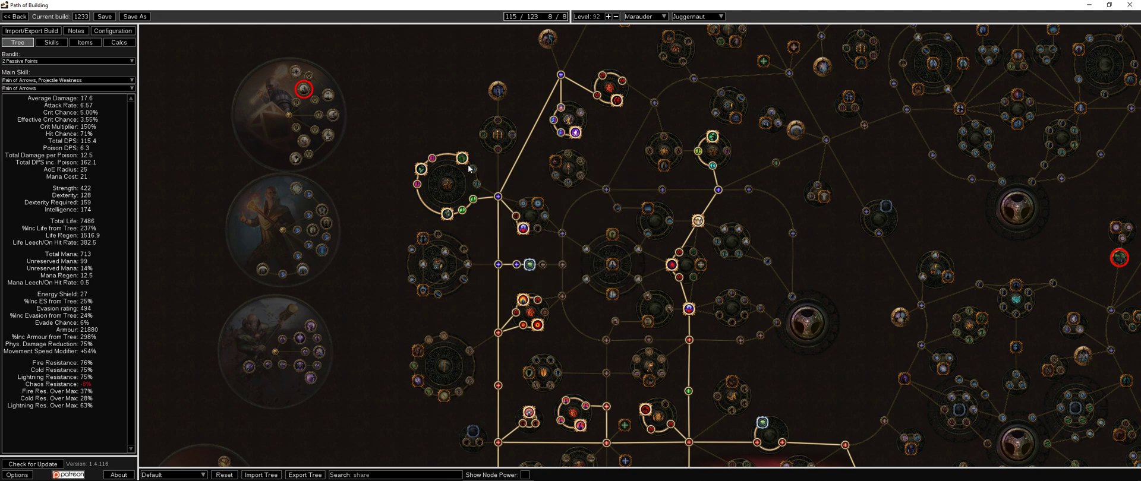
pyautogui.moveTo(498, 231); pyautogui.dragTo(404, 145)
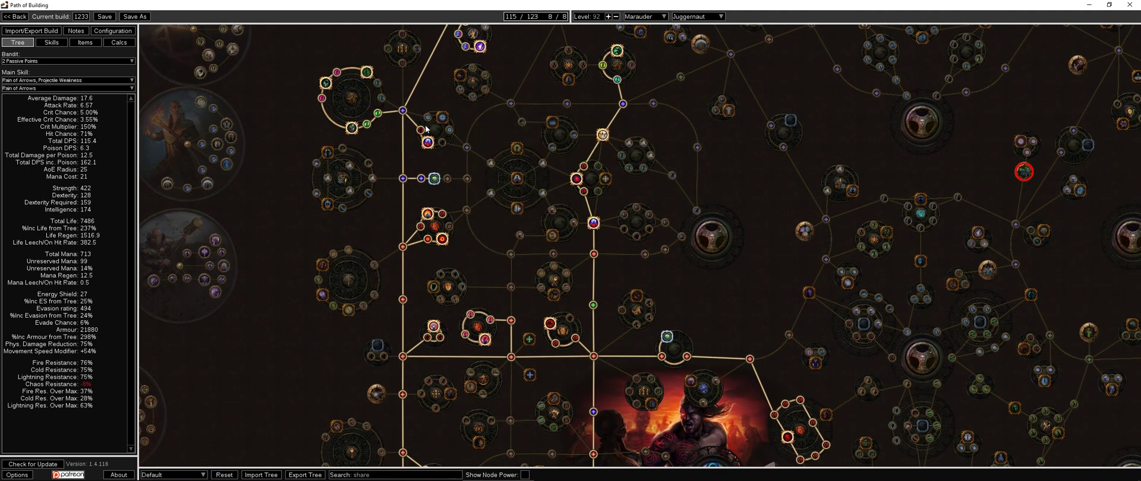
pyautogui.scroll(-2, 459, 233)
pyautogui.moveTo(459, 234); pyautogui.dragTo(441, 115)
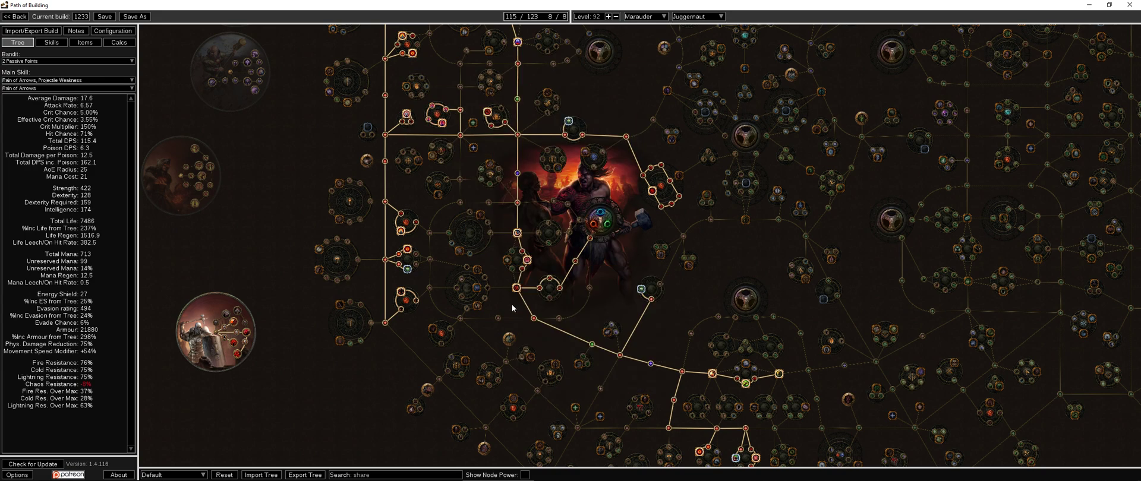
pyautogui.moveTo(609, 231); pyautogui.dragTo(562, 230)
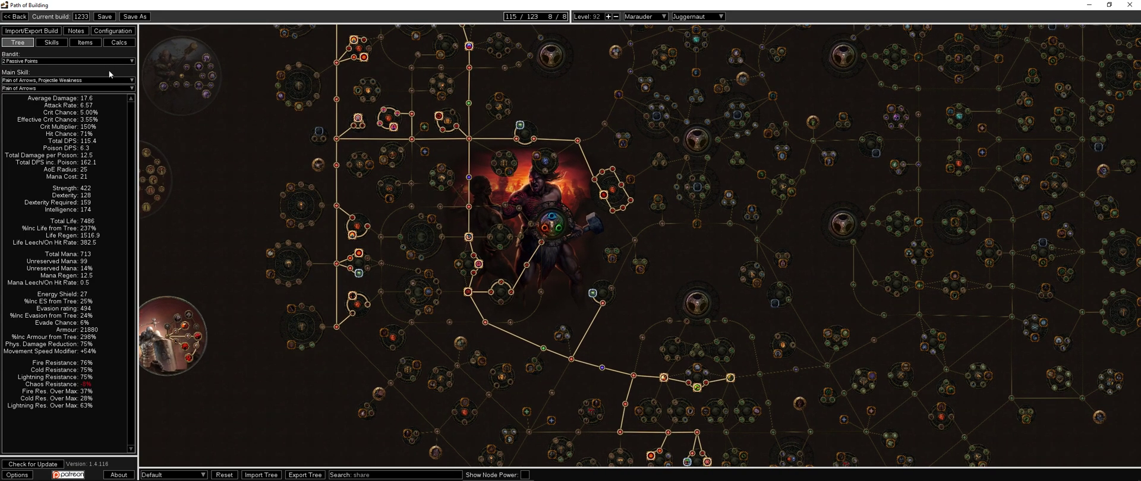
# Inspect the Juggernaut ascendancy and what allocating its Undeniable node would give.
pyautogui.moveTo(218, 349); pyautogui.dragTo(447, 255)
pyautogui.scroll(4, 447, 255)
pyautogui.moveTo(369, 239); pyautogui.dragTo(500, 256)
pyautogui.scroll(2, 500, 257)
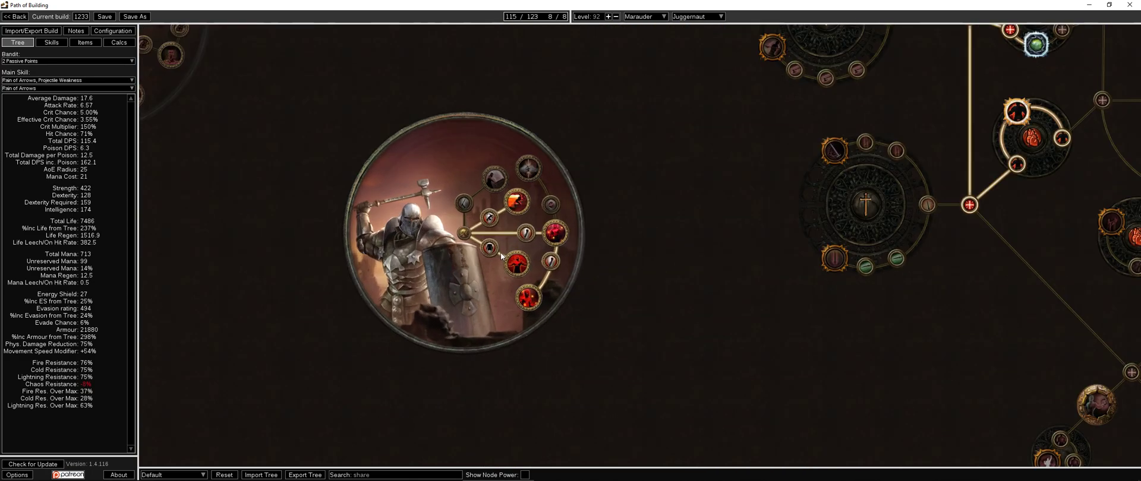
pyautogui.moveTo(523, 202)
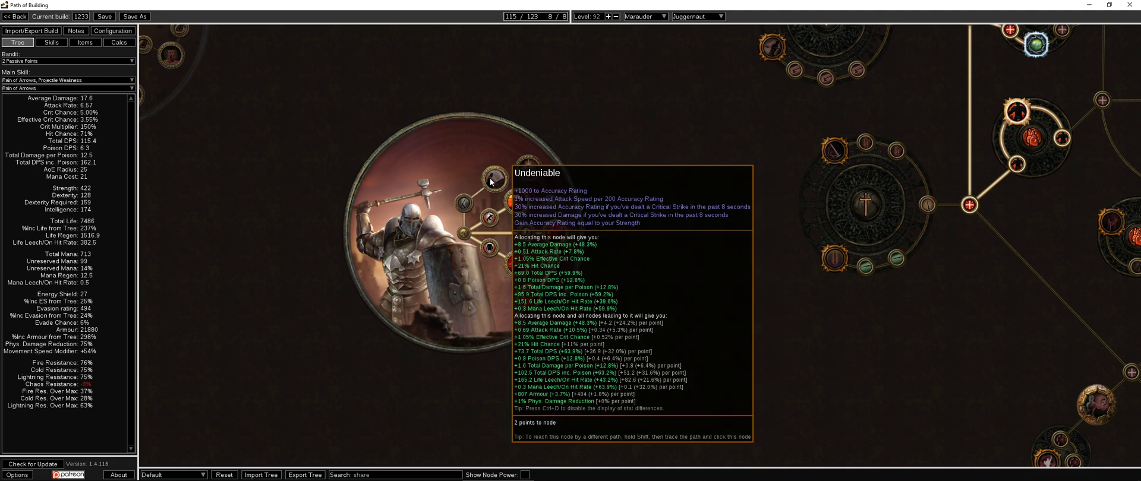
pyautogui.scroll(-5, 491, 181)
pyautogui.moveTo(613, 206); pyautogui.dragTo(392, 428)
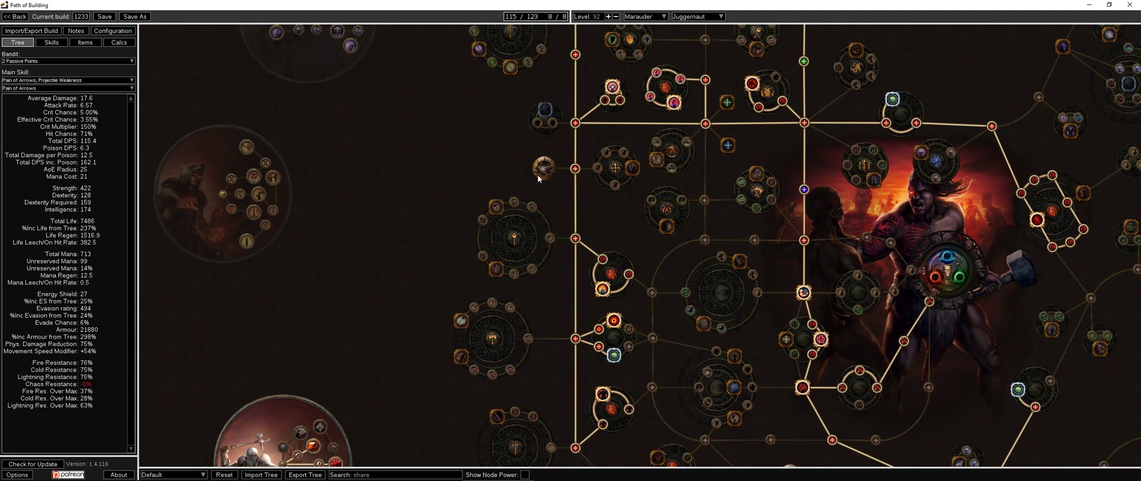
pyautogui.moveTo(357, 312); pyautogui.dragTo(472, 220)
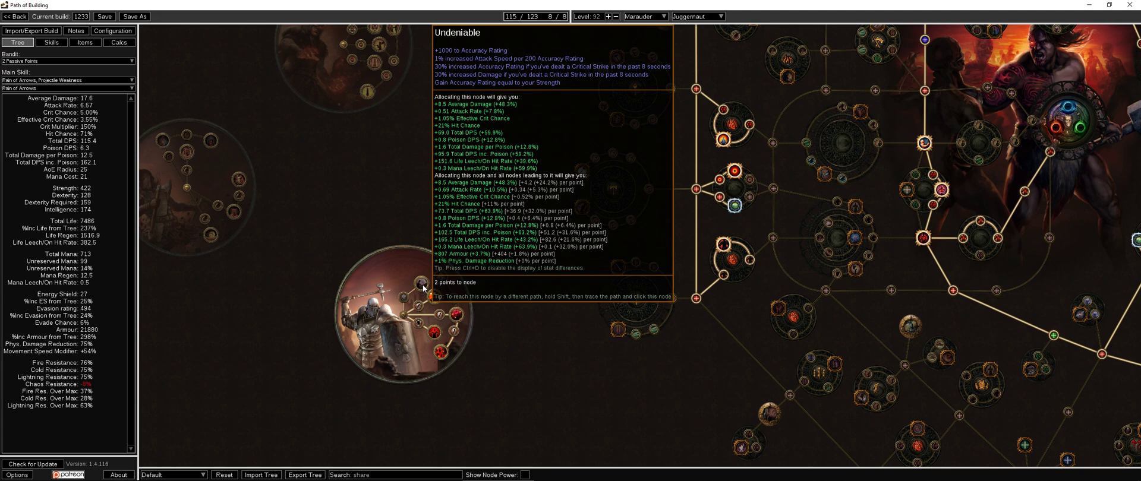
# Inspect the Ghastly Eye Jewel socketed near the Marauder start and the allocated nodes in the tree's lower area.
pyautogui.scroll(-4, 584, 270)
pyautogui.moveTo(556, 347); pyautogui.dragTo(350, 143)
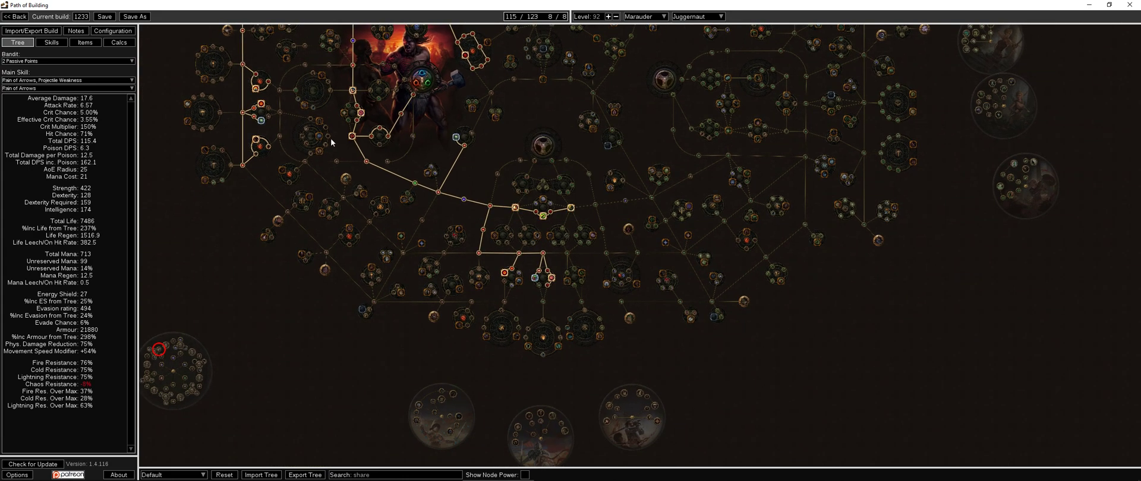
pyautogui.moveTo(262, 122)
pyautogui.moveTo(457, 140)
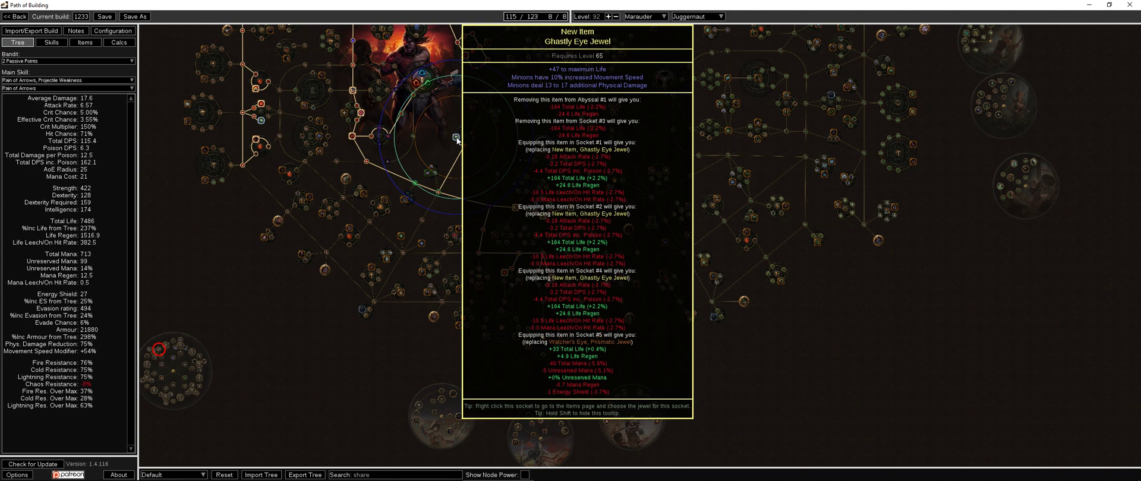
pyautogui.moveTo(485, 155); pyautogui.dragTo(443, 168)
pyautogui.moveTo(370, 116)
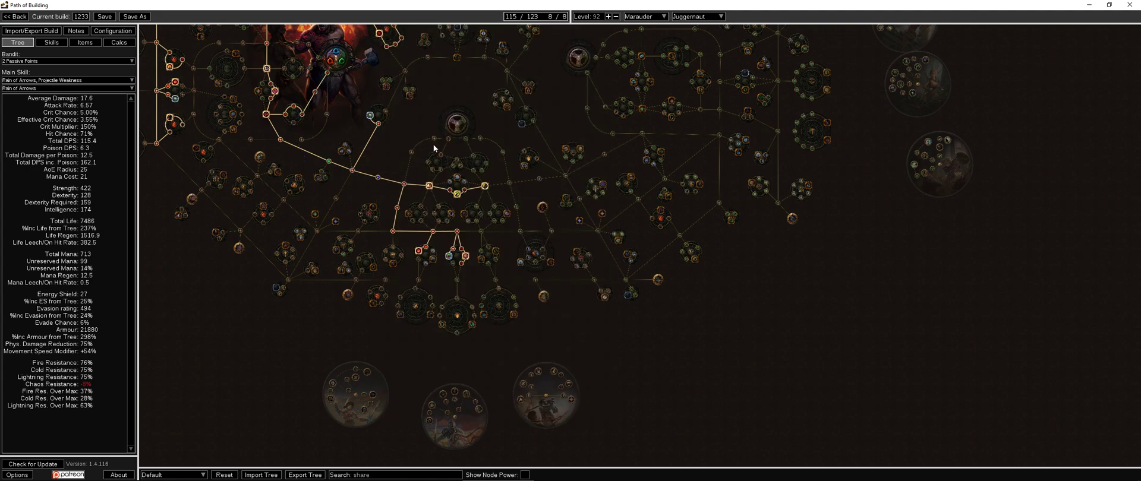
pyautogui.moveTo(438, 146); pyautogui.dragTo(435, 141)
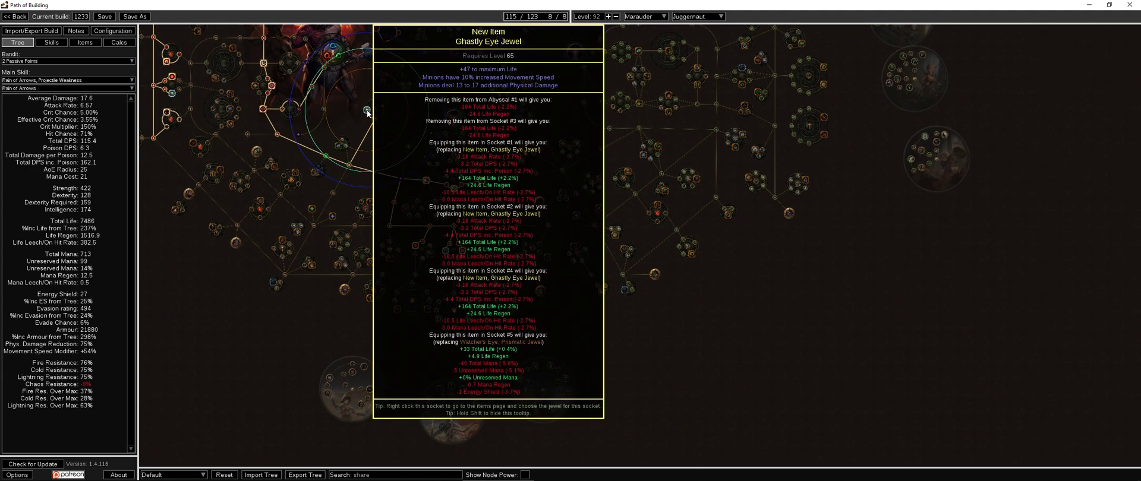
pyautogui.moveTo(368, 111); pyautogui.dragTo(326, 29)
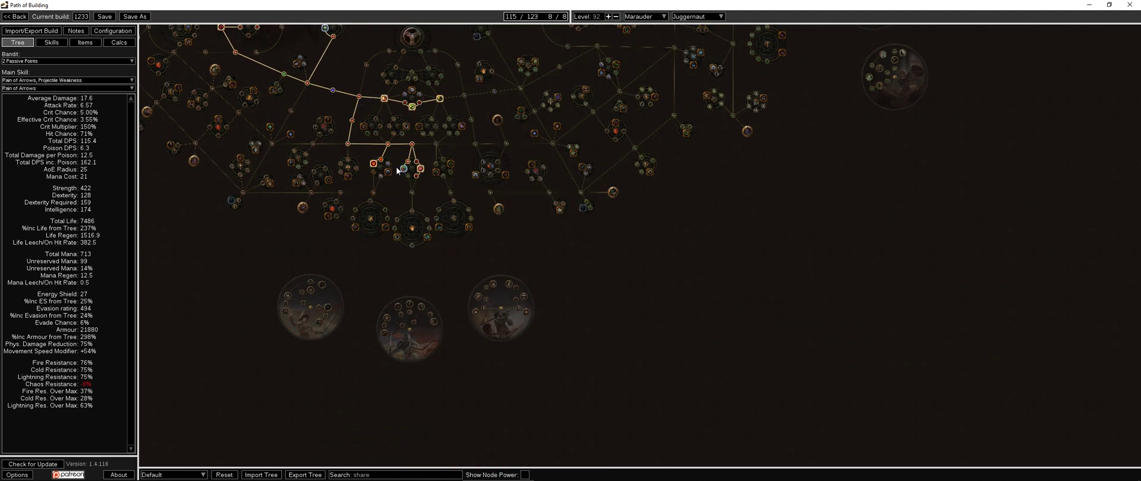
# Inspect the Watcher's Eye jewel socketed in the tree's lower area and the surrounding allocated paths.
pyautogui.moveTo(405, 171)
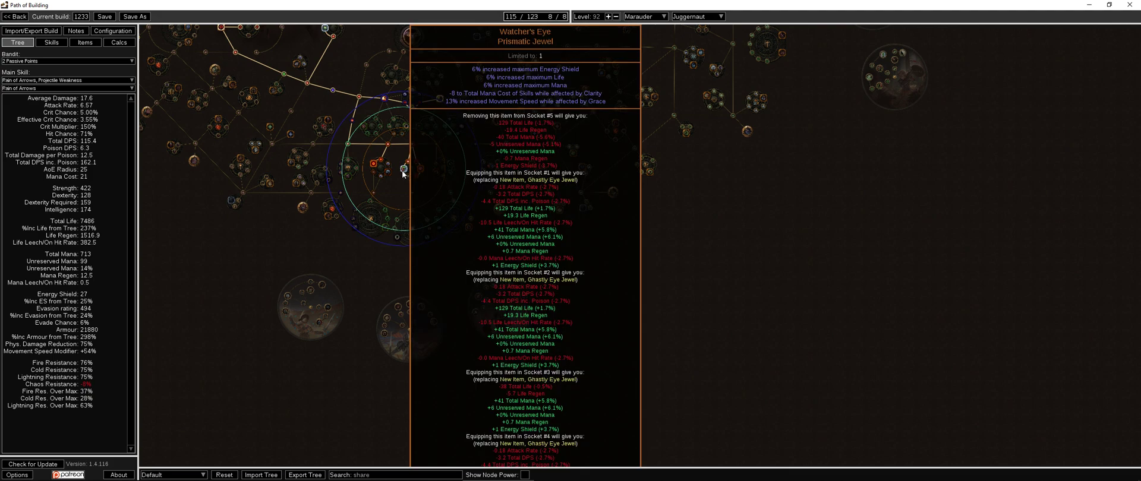
pyautogui.moveTo(366, 51); pyautogui.dragTo(453, 240)
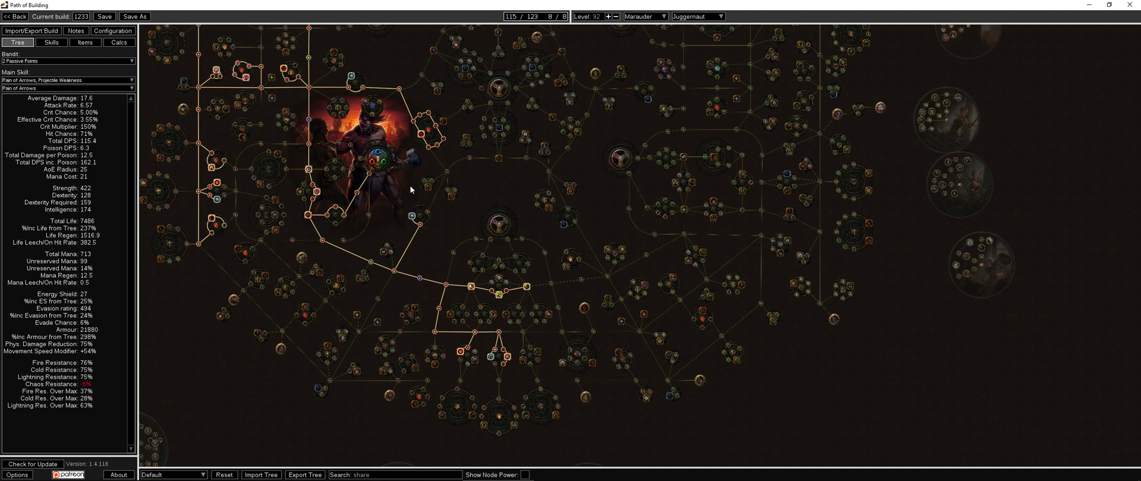
pyautogui.moveTo(409, 187); pyautogui.dragTo(422, 140)
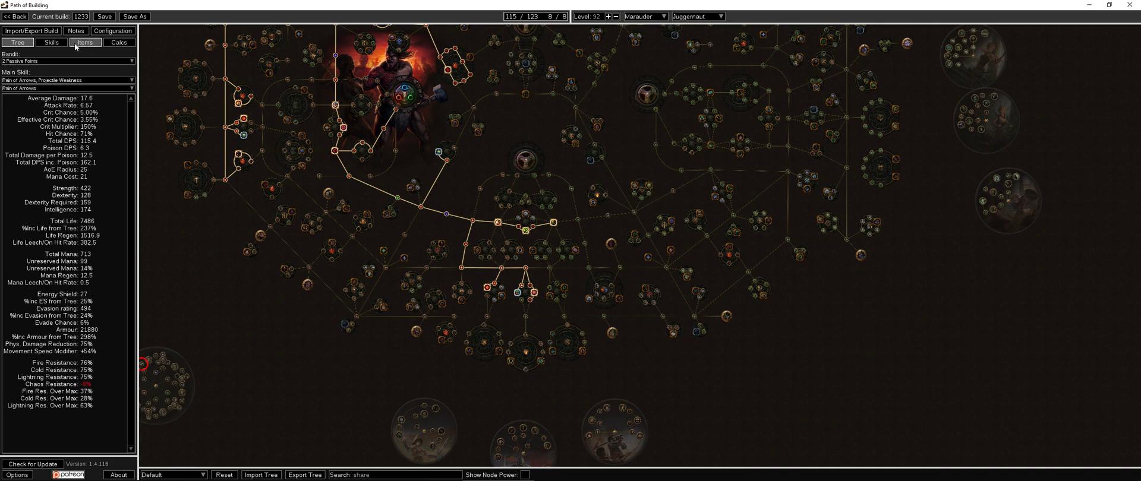
# Review the Rain of Arrows gem links and the stats of the equipped amulet and rings.
pyautogui.click(45, 44)
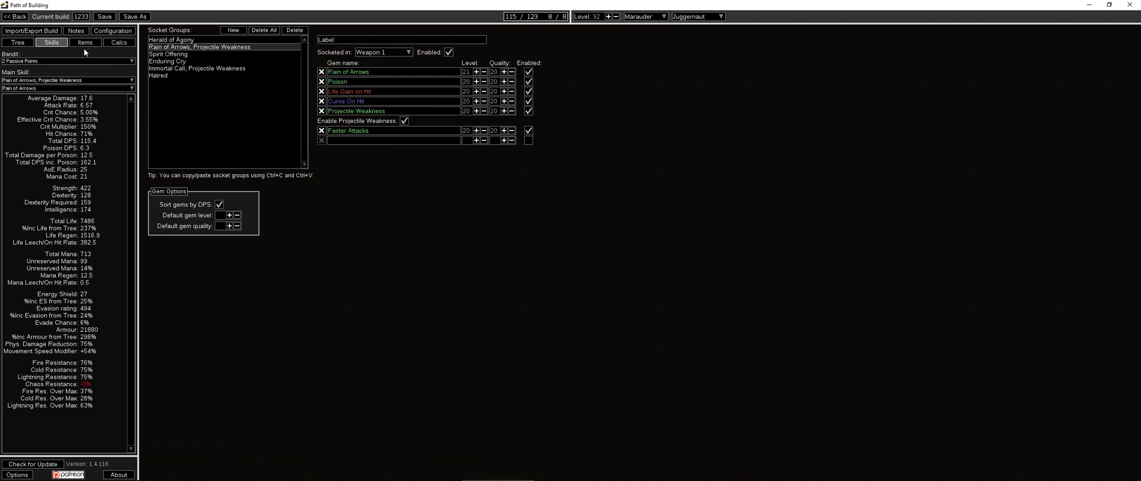
pyautogui.click(81, 44)
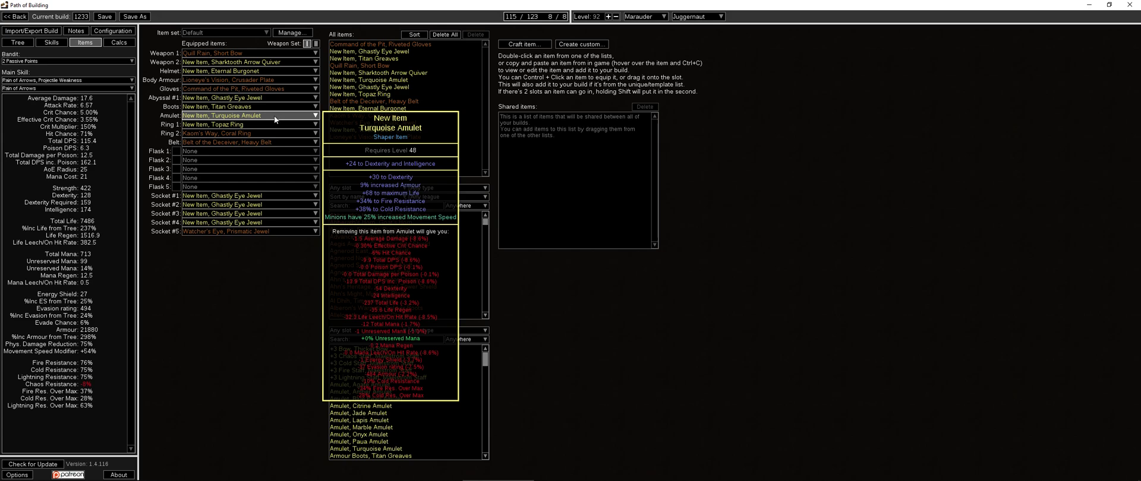
pyautogui.moveTo(273, 126)
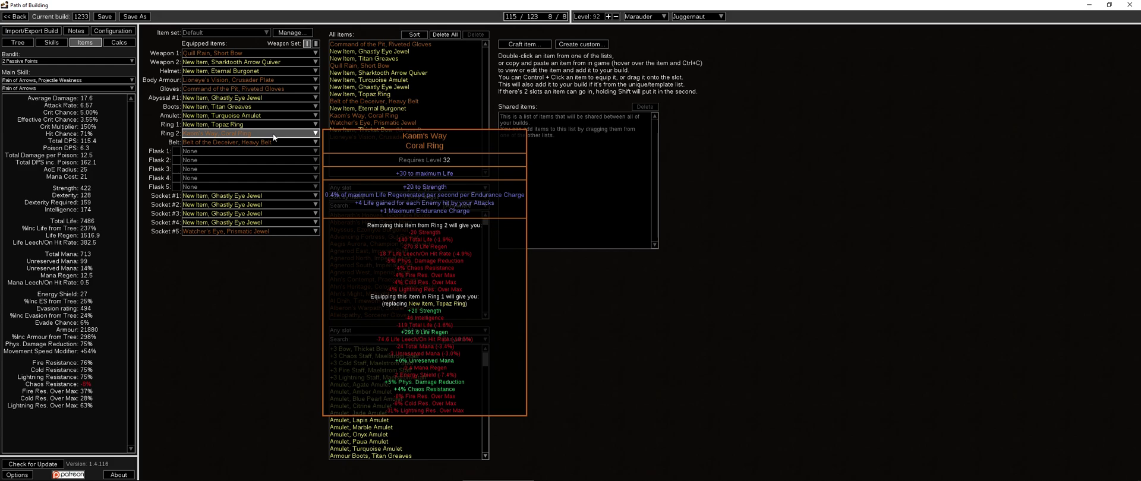
# Replace Kaom's Way in the Ring 2 slot with the Topaz Ring and keep the current belt.
pyautogui.click(273, 137)
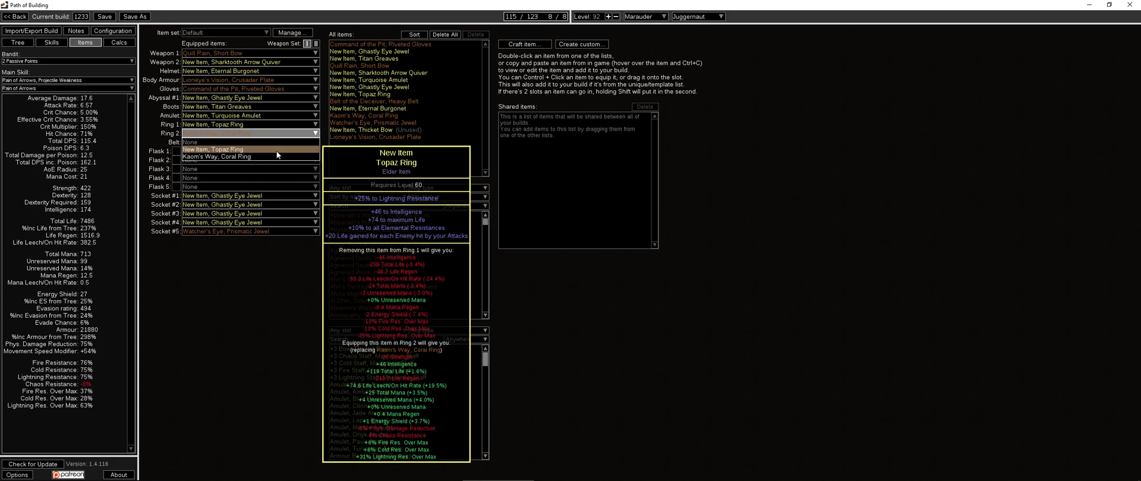
pyautogui.click(277, 149)
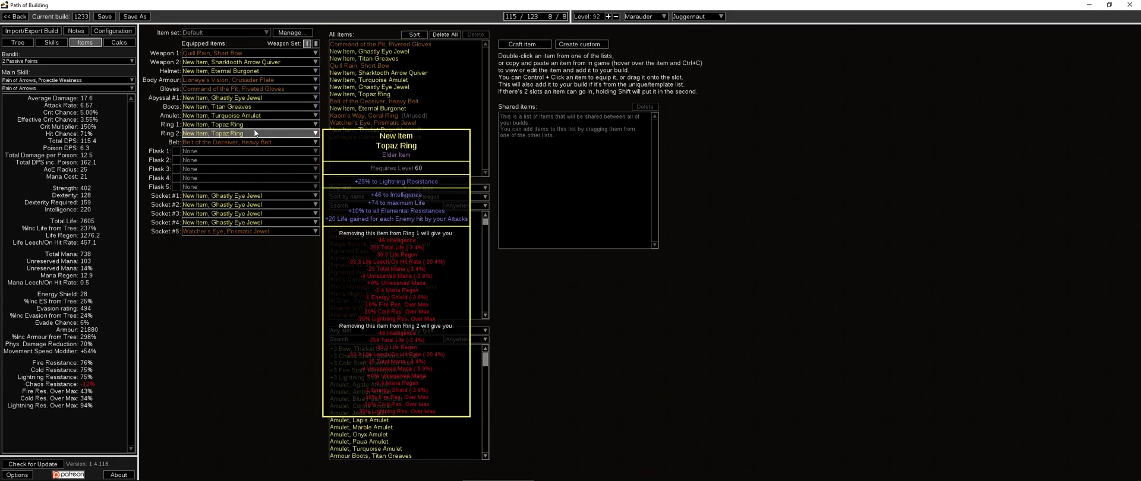
pyautogui.click(252, 142)
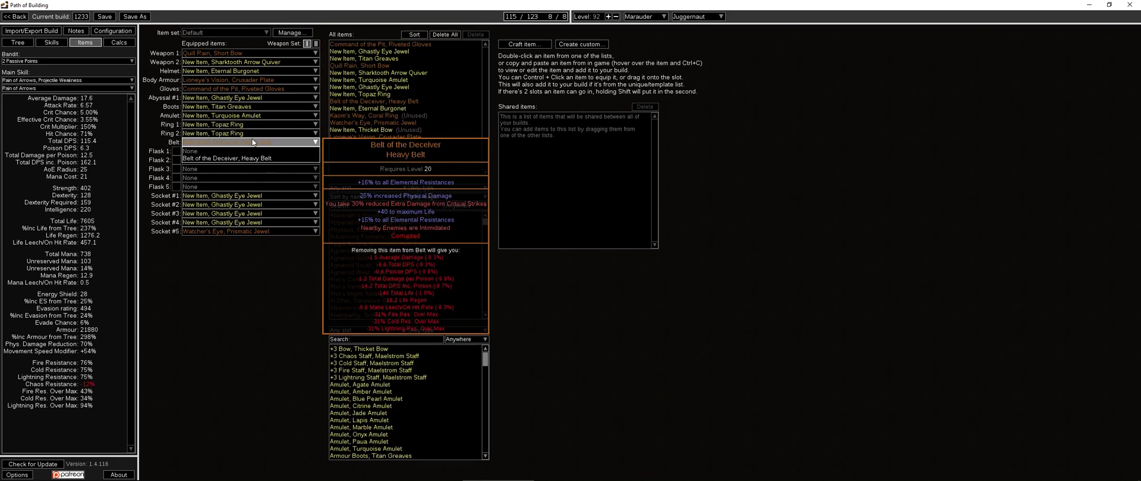
pyautogui.click(253, 142)
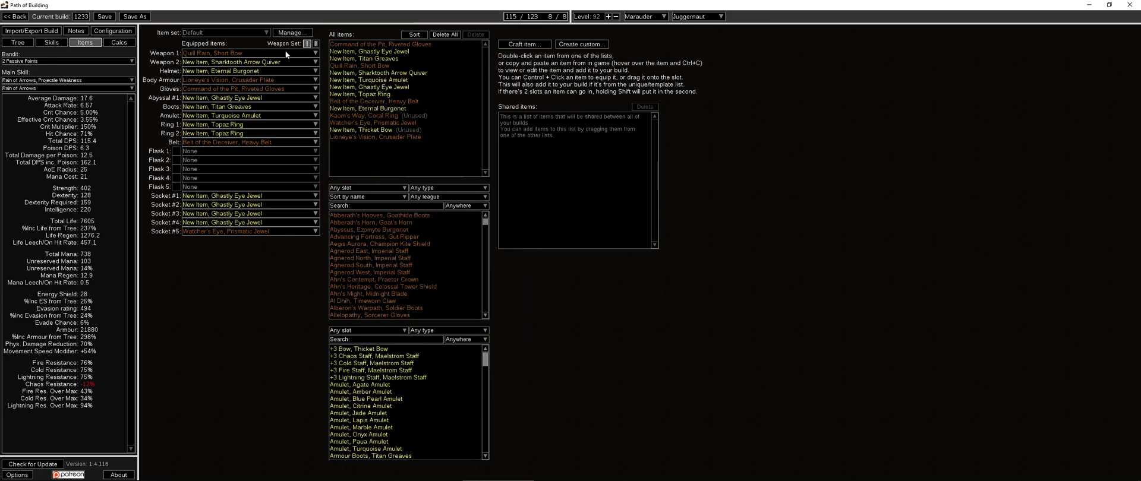
# Make Herald of Agony the main skill while viewing the passive tree.
pyautogui.click(63, 41)
pyautogui.click(18, 42)
pyautogui.click(71, 80)
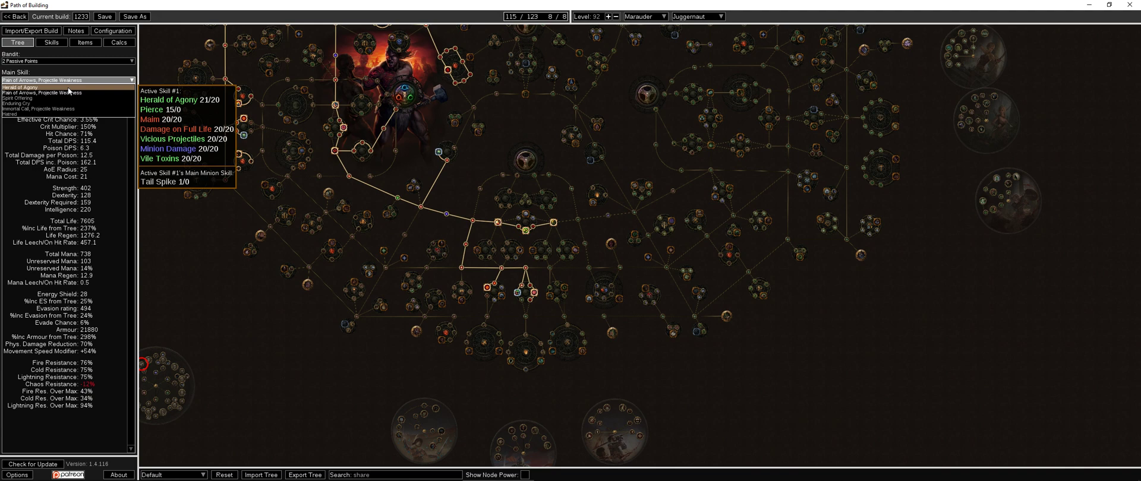
pyautogui.click(45, 80)
pyautogui.click(45, 80)
pyautogui.click(38, 87)
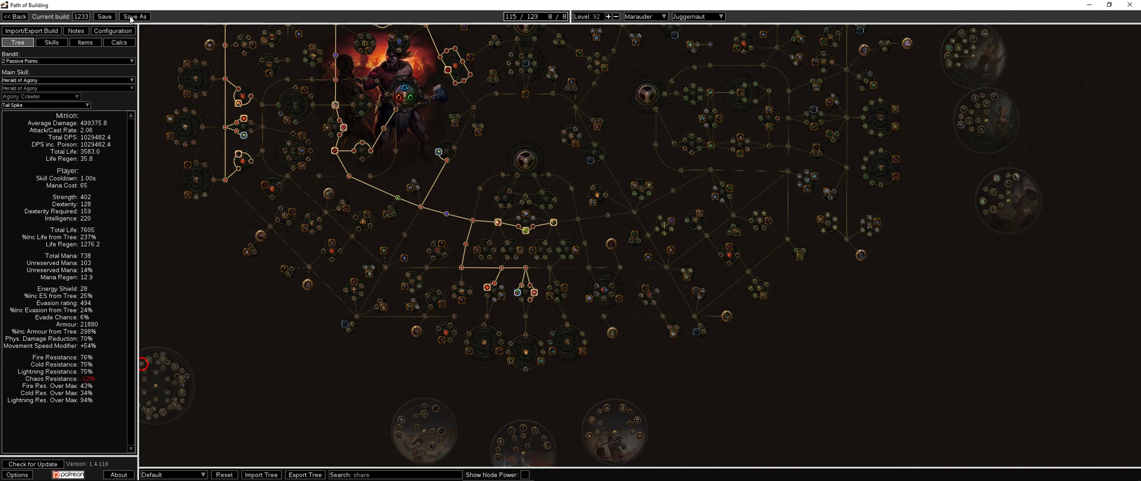
pyautogui.moveTo(429, 122); pyautogui.dragTo(504, 367)
pyautogui.moveTo(484, 252); pyautogui.dragTo(504, 271)
pyautogui.moveTo(476, 179)
pyautogui.mouseDown()
pyautogui.moveTo(505, 243)
pyautogui.moveTo(499, 226)
pyautogui.moveTo(563, 258)
pyautogui.moveTo(480, 168)
pyautogui.mouseUp()
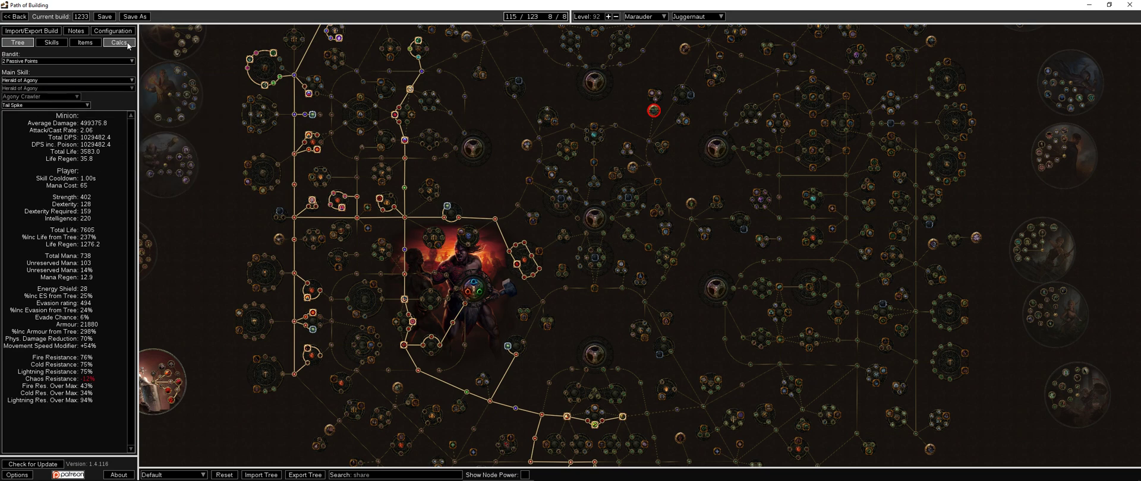
# Check the enemy poison count setting and toggle the enemy's Maimed condition off and back on.
pyautogui.click(113, 30)
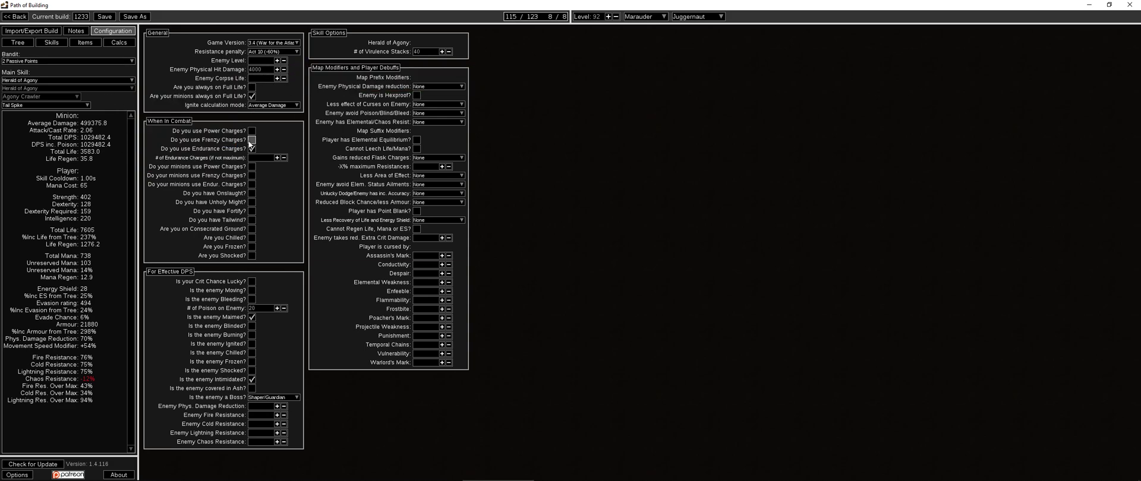
pyautogui.click(266, 311)
pyautogui.click(252, 319)
pyautogui.click(252, 317)
# Review the equipped items, configuration options and skill gems with Herald of Agony kept as the main skill.
pyautogui.click(88, 46)
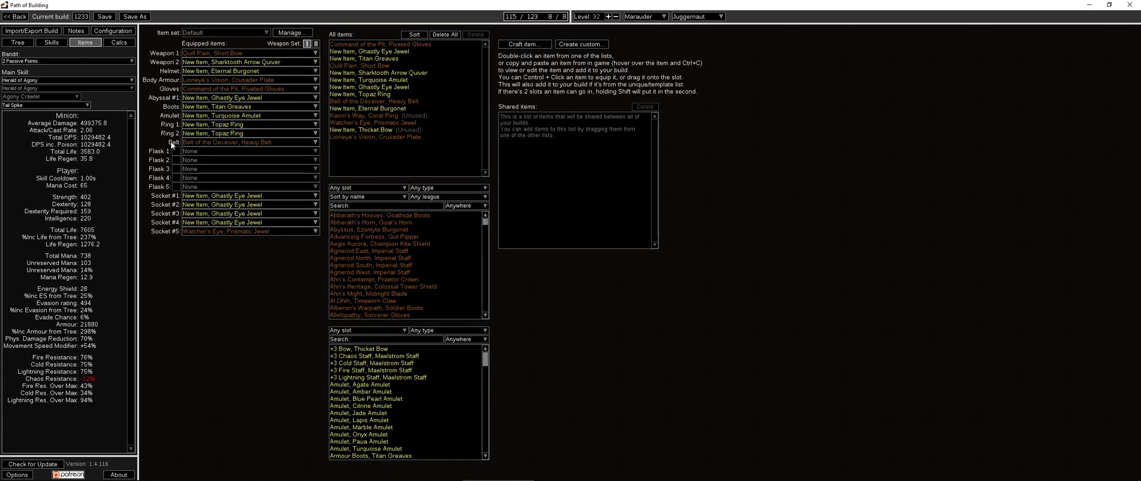
pyautogui.click(27, 80)
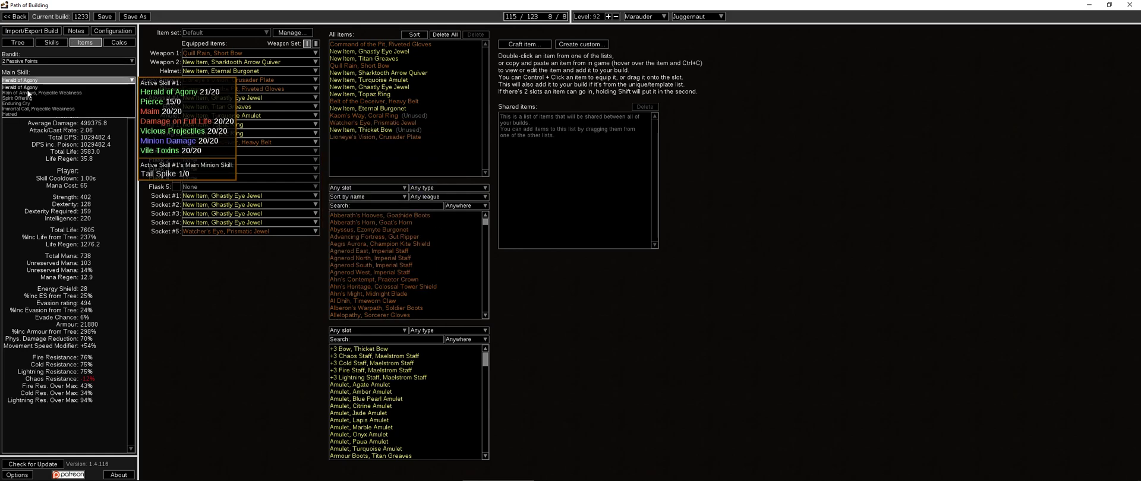
pyautogui.click(36, 88)
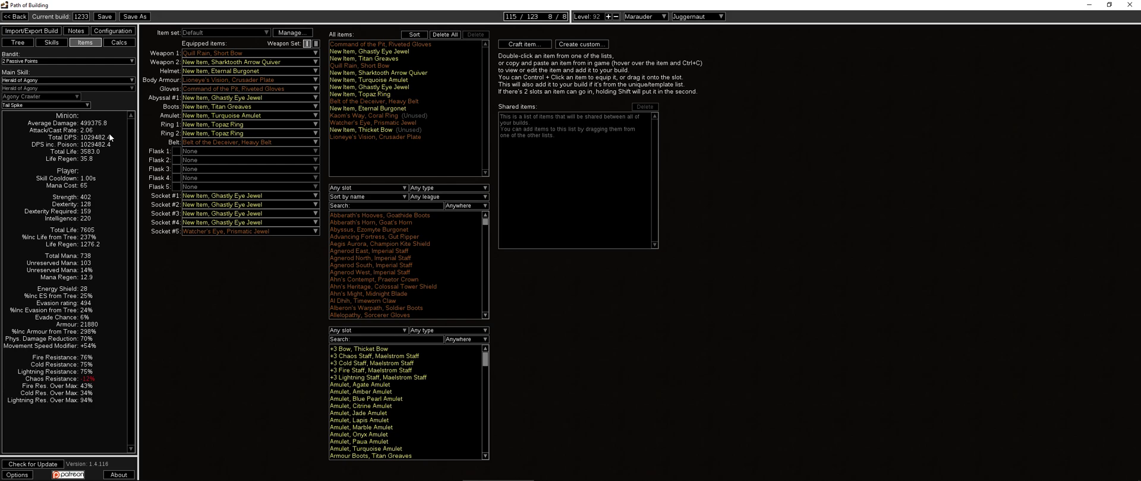
pyautogui.click(127, 33)
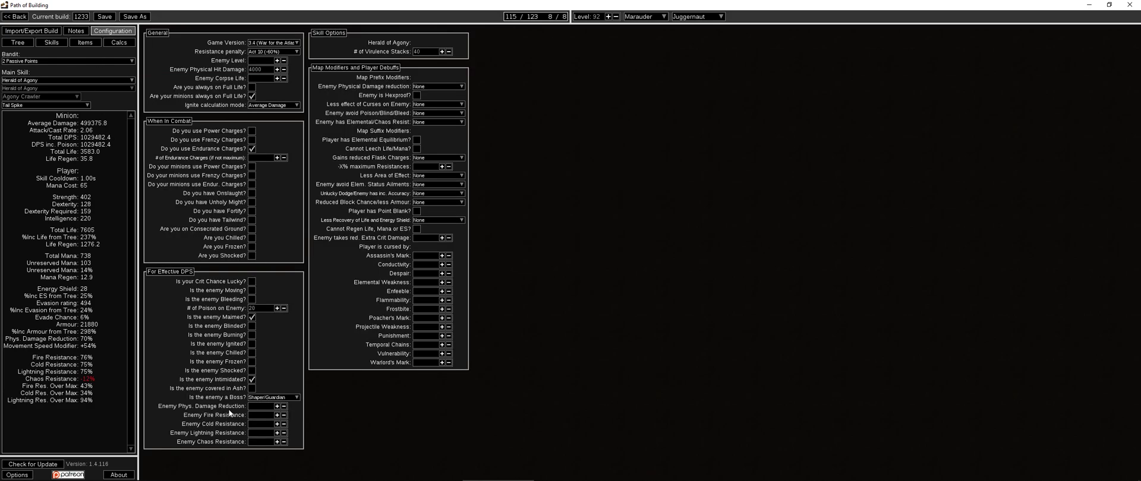
pyautogui.click(82, 44)
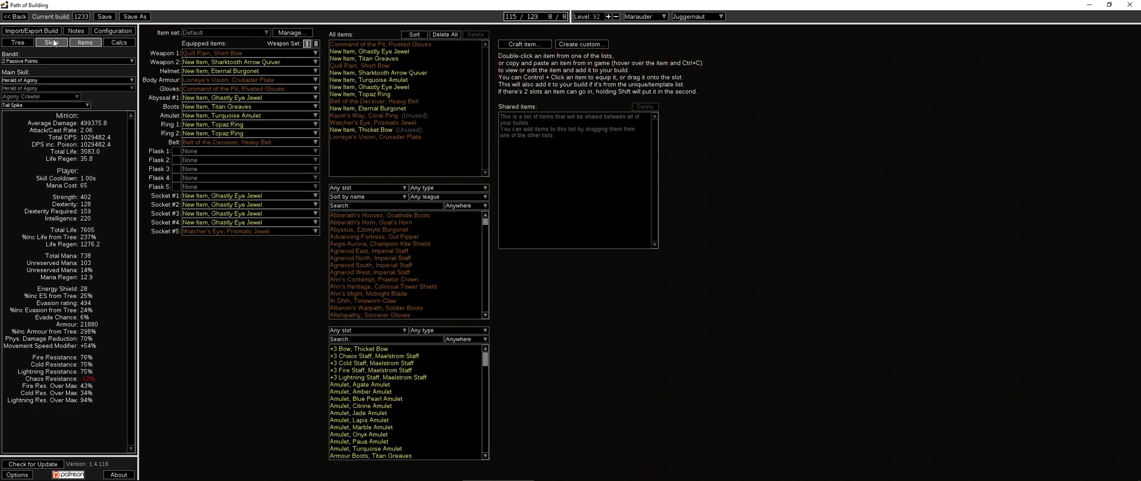
pyautogui.click(53, 43)
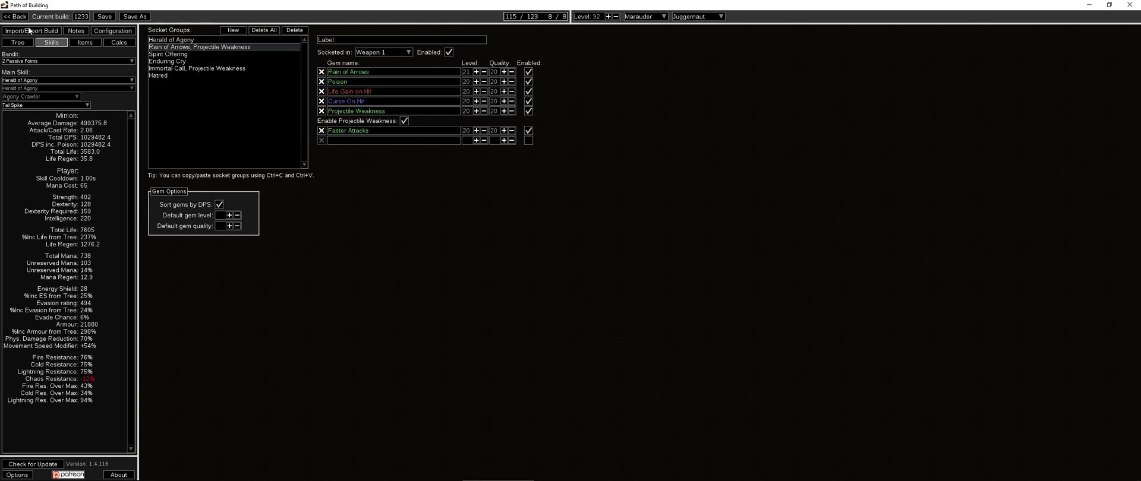
# Compare Herald of Agony's damage with the enemy set as shocked, and clear that condition again.
pyautogui.click(116, 30)
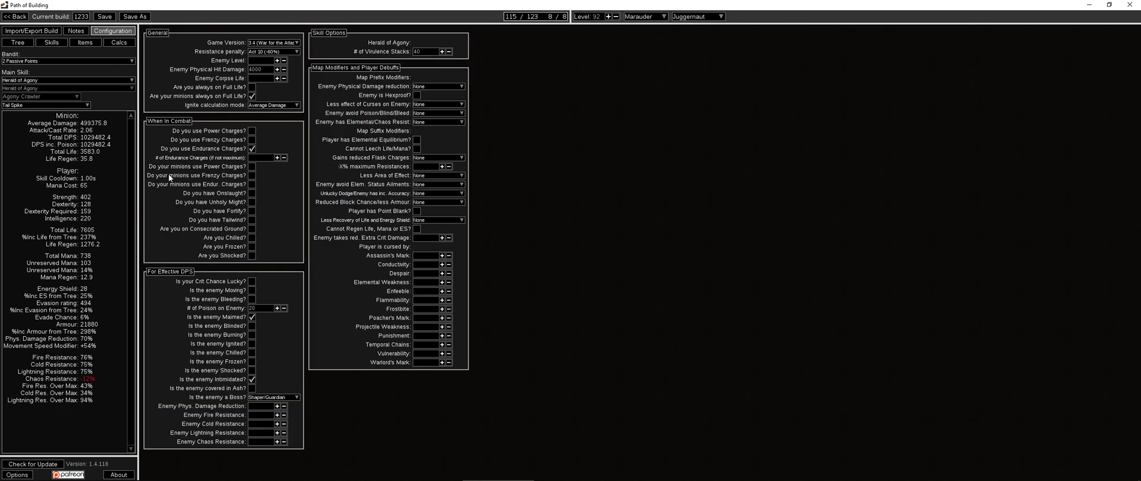
pyautogui.click(252, 371)
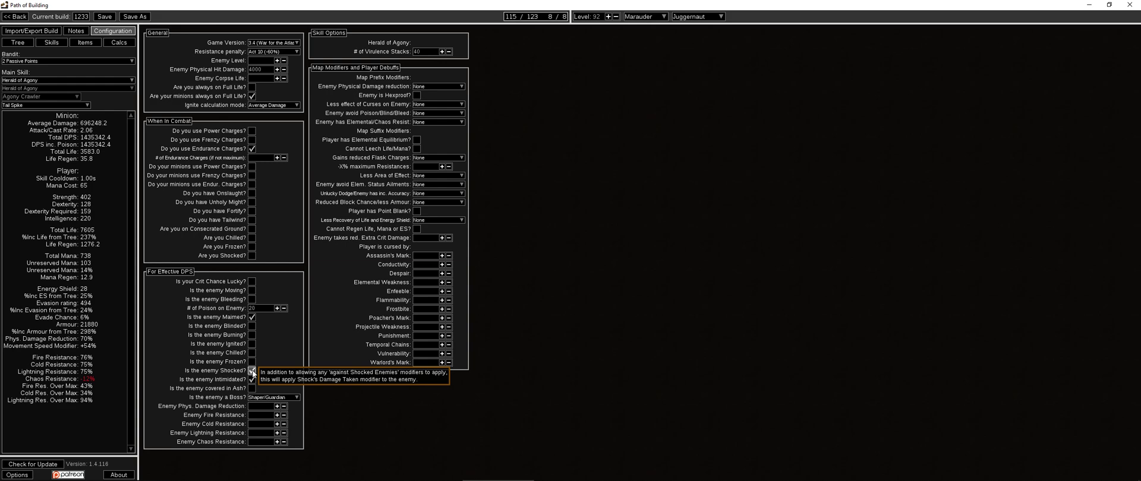
pyautogui.click(252, 372)
# Make the Rain of Arrows, Projectile Weakness group the main skill.
pyautogui.click(43, 43)
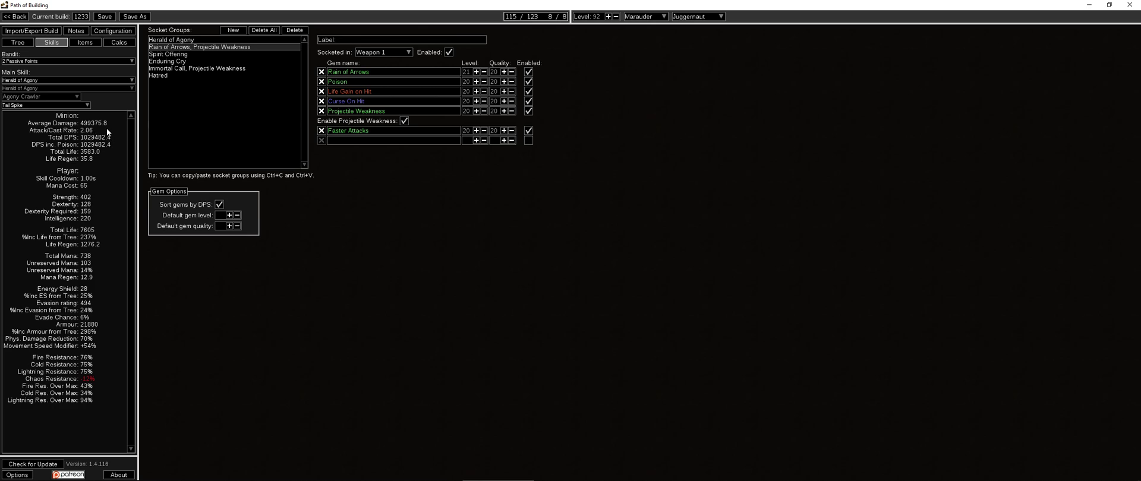
pyautogui.moveTo(45, 79)
pyautogui.click(44, 80)
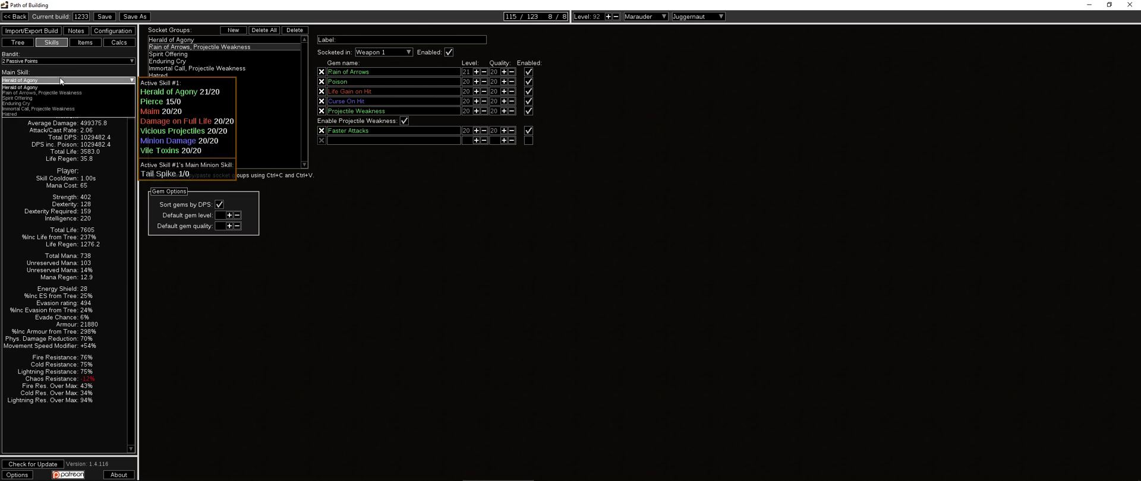
pyautogui.click(73, 79)
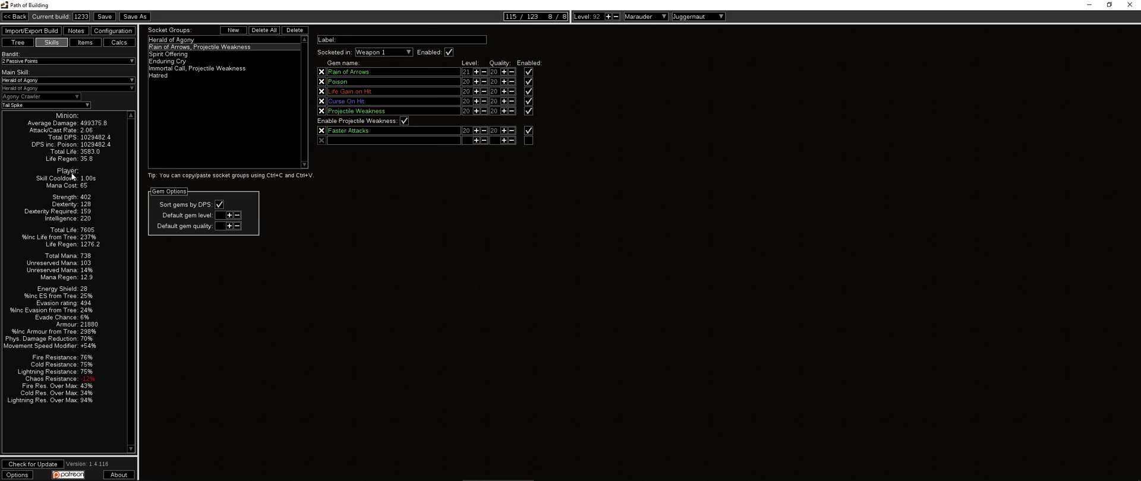
pyautogui.click(45, 79)
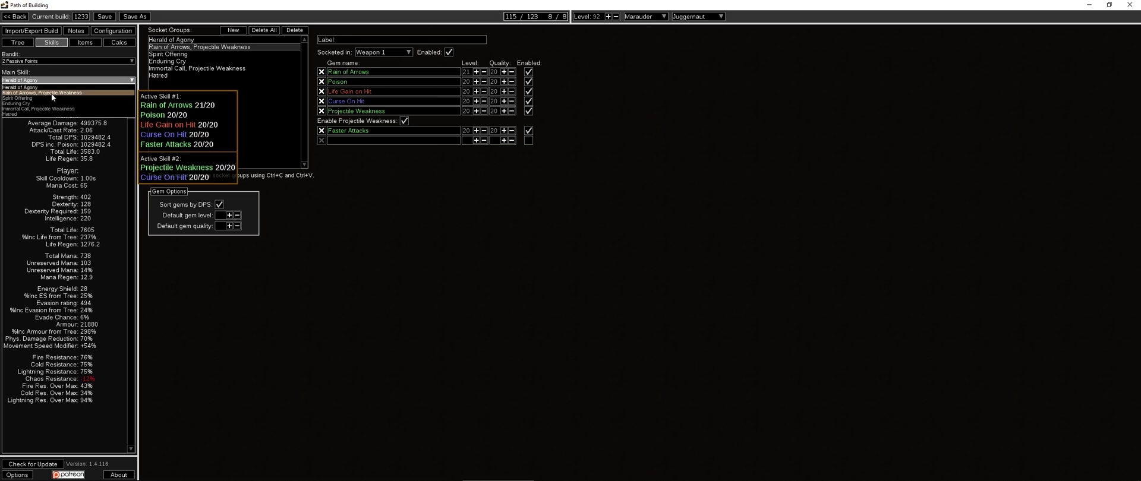
pyautogui.click(51, 94)
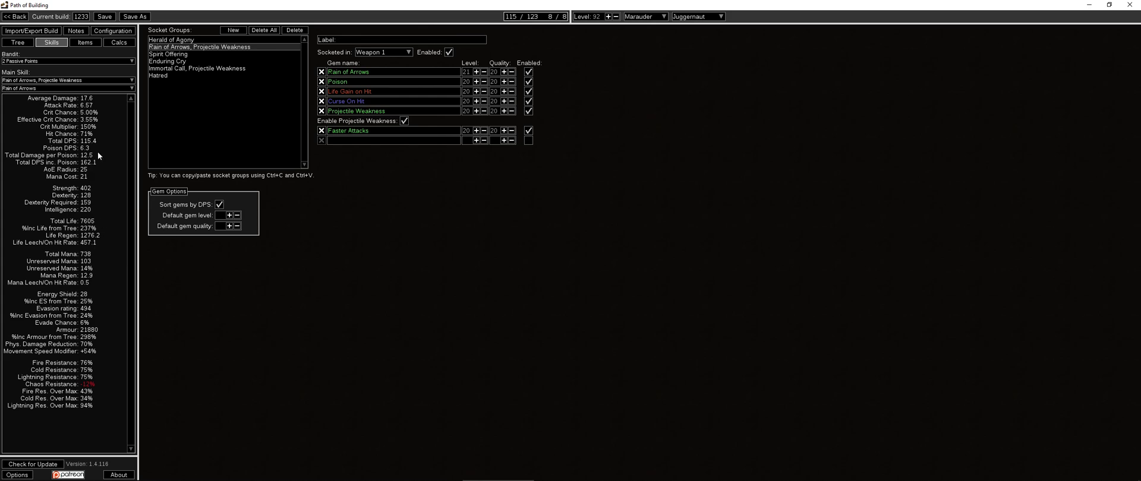
# Disable the Enduring Cry gem in the gloves socket group and return to the passive tree.
pyautogui.click(73, 42)
pyautogui.click(59, 44)
pyautogui.click(170, 61)
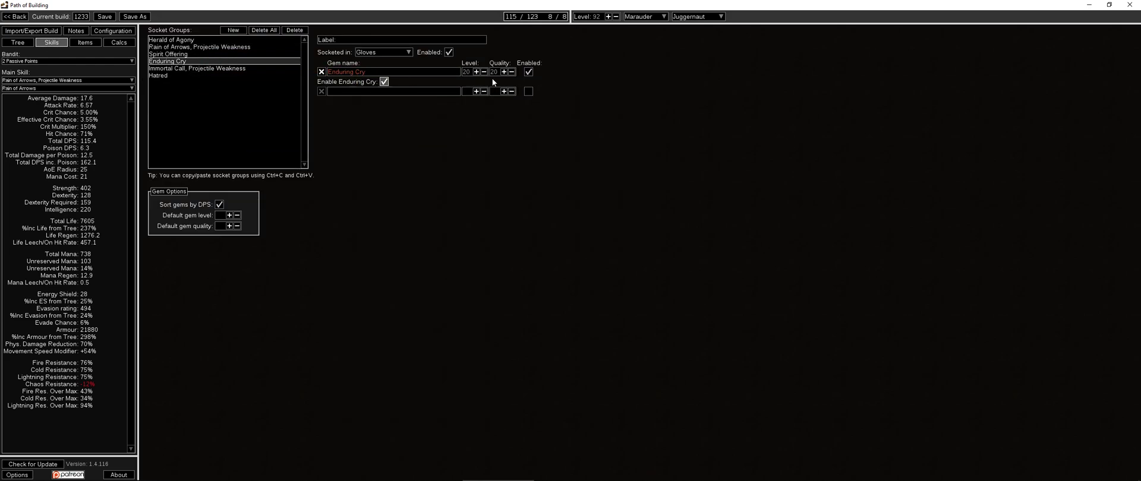
pyautogui.click(21, 43)
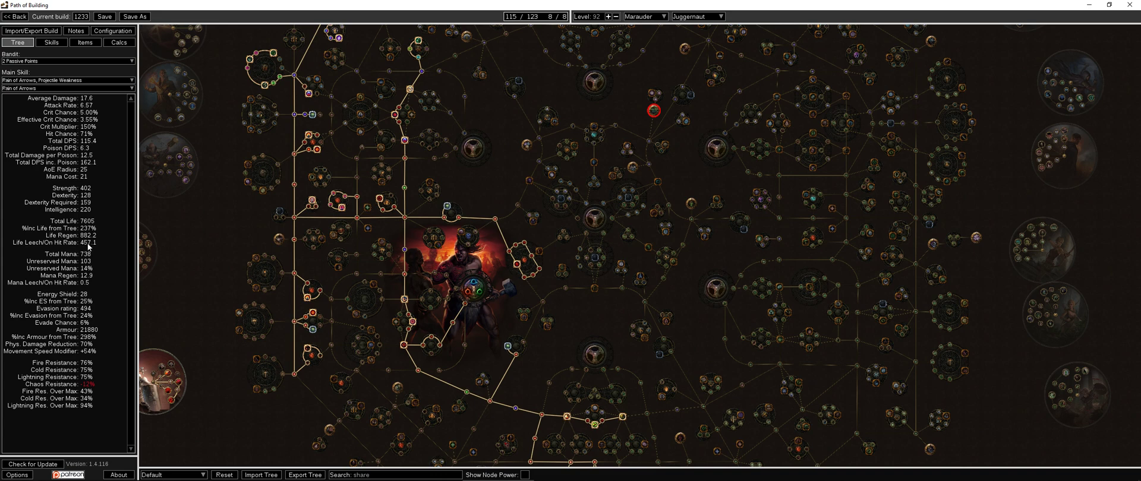
pyautogui.click(60, 45)
pyautogui.click(20, 43)
pyautogui.moveTo(223, 267); pyautogui.dragTo(158, 213)
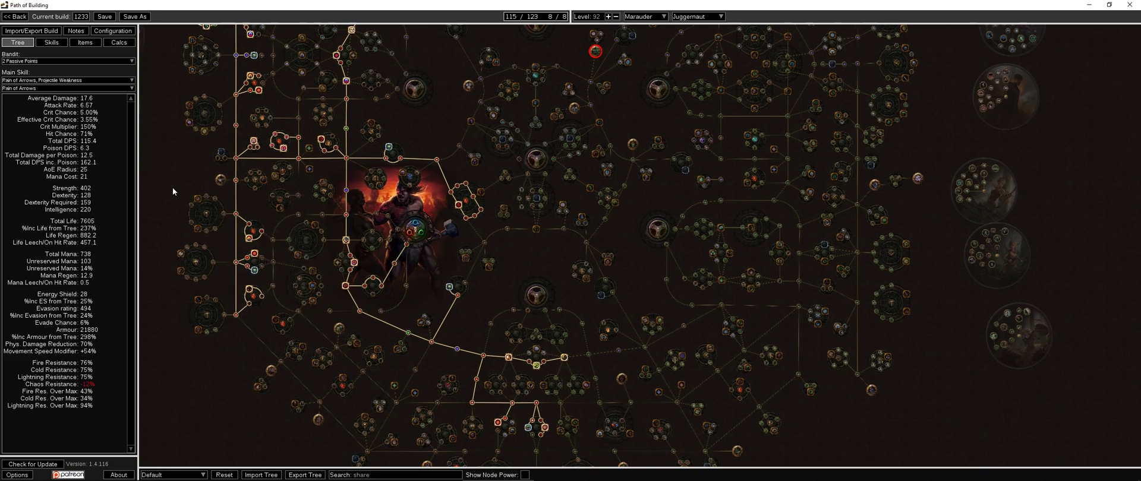
pyautogui.moveTo(172, 187); pyautogui.dragTo(176, 198)
pyautogui.moveTo(47, 81)
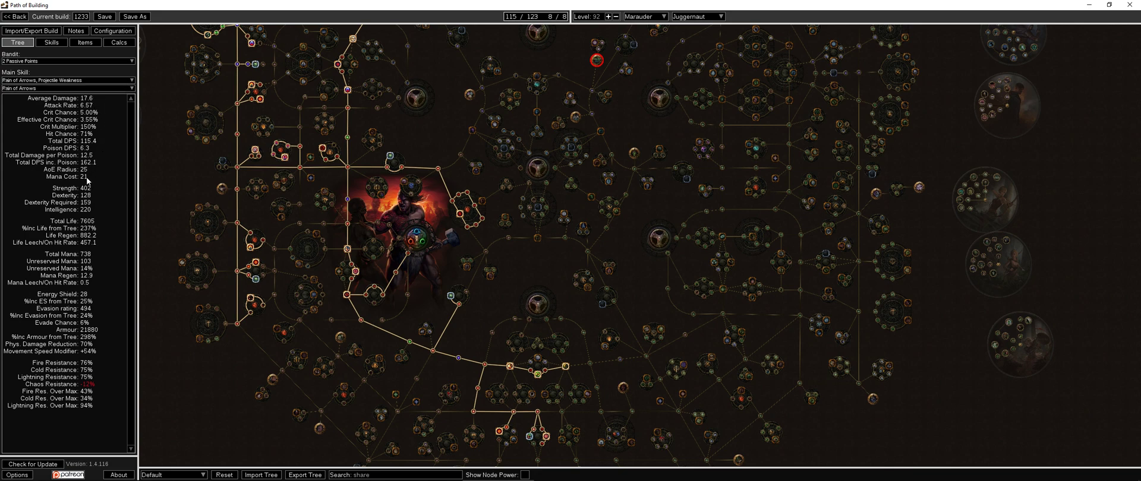
# Add a level 1 Clarity gem to the gloves socket group containing Enduring Cry.
pyautogui.click(85, 43)
pyautogui.click(67, 41)
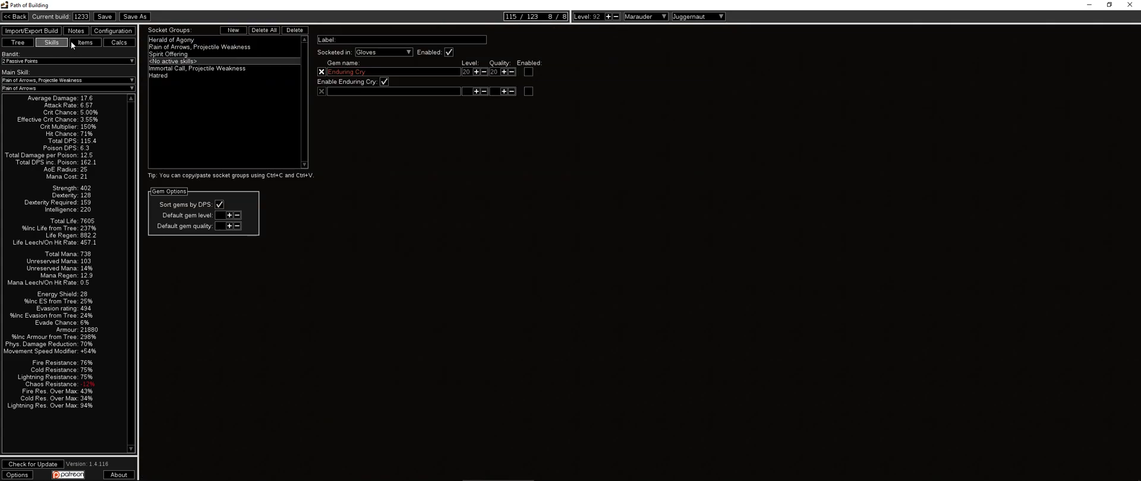
pyautogui.click(360, 91)
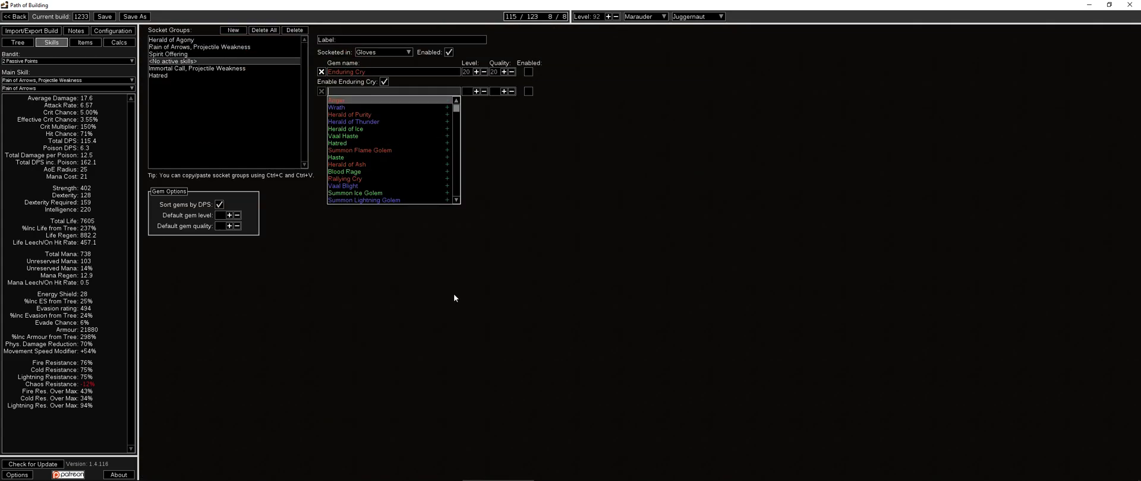
pyautogui.write('cla')
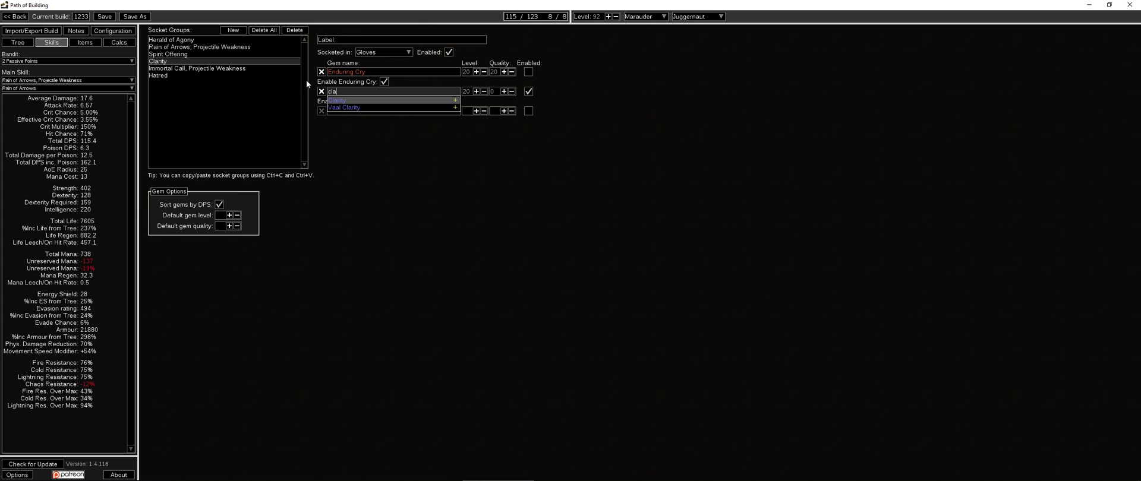
pyautogui.press('Return')
pyautogui.click(499, 190)
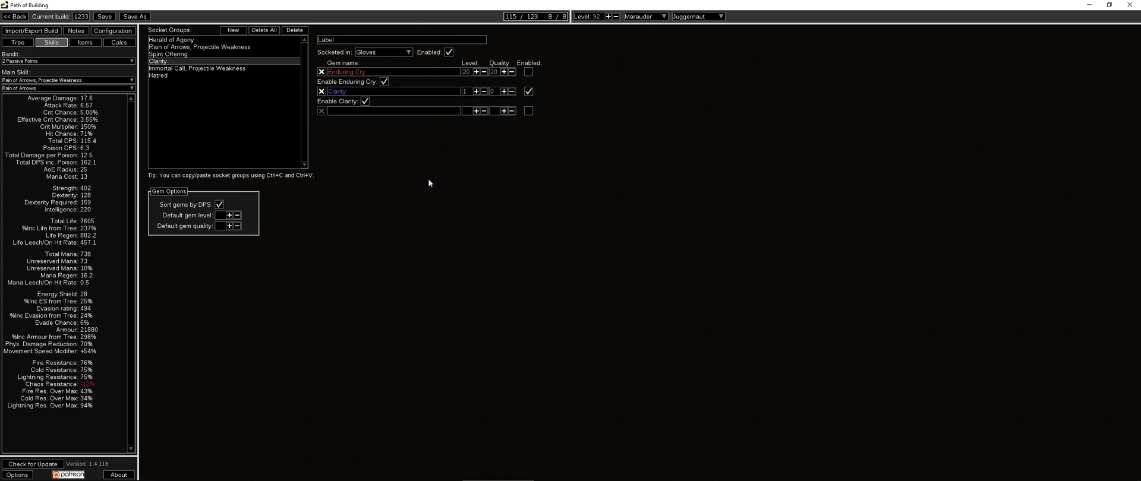
pyautogui.click(18, 42)
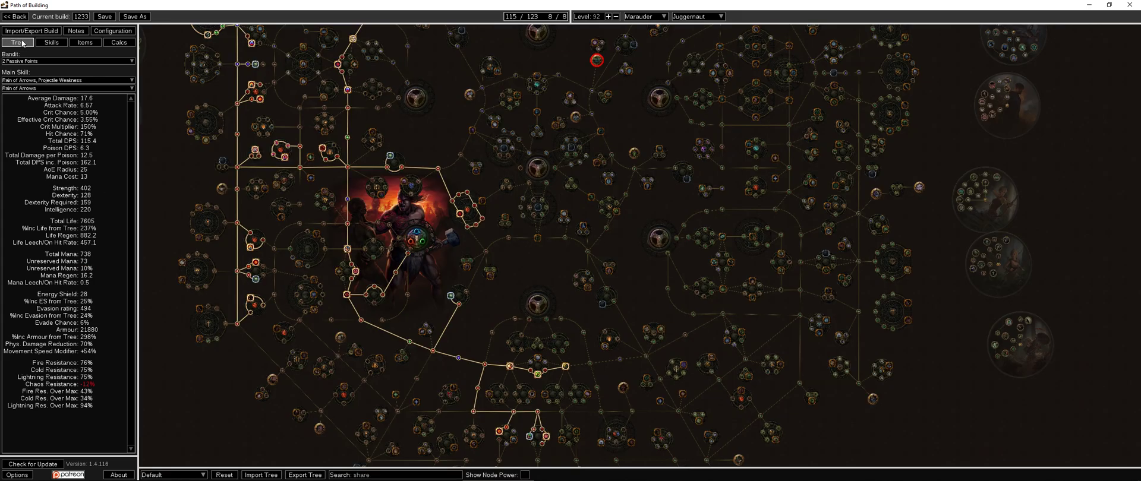
pyautogui.click(62, 42)
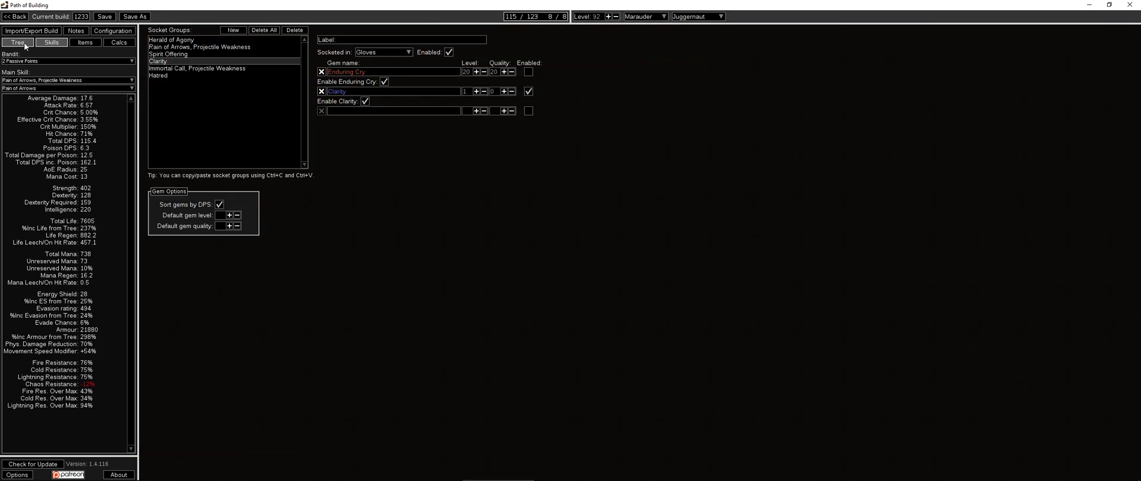
pyautogui.click(18, 42)
pyautogui.moveTo(338, 236); pyautogui.dragTo(216, 149)
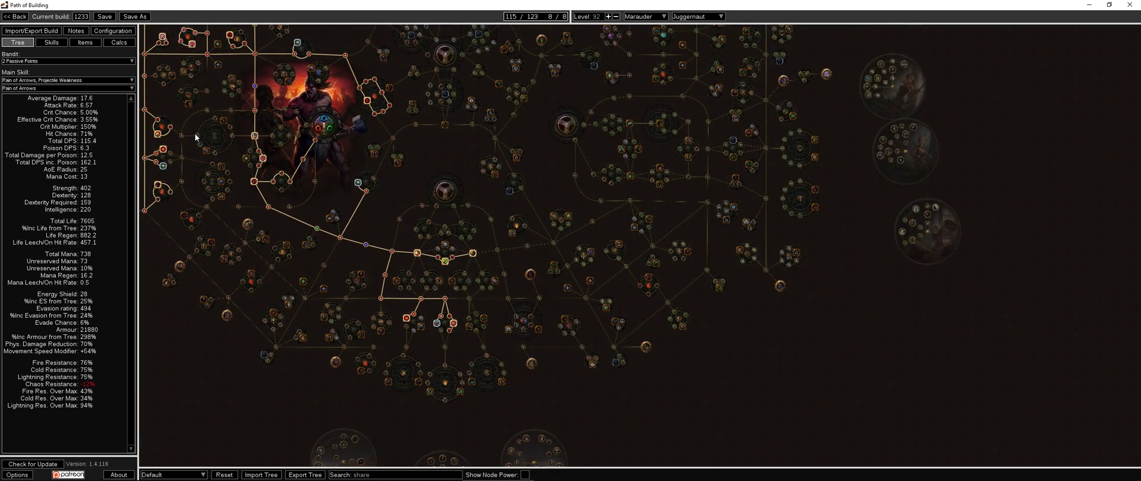
# Set the Rain of Arrows gem to level 1 in the Weapon 1 socket group and return to the passive tree.
pyautogui.click(85, 42)
pyautogui.click(53, 43)
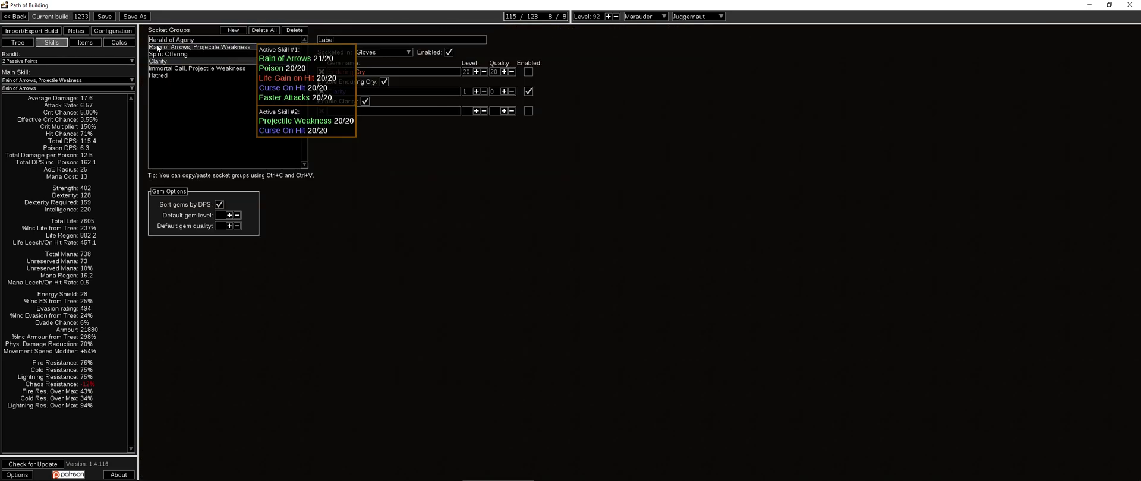
pyautogui.click(188, 46)
pyautogui.scroll(1, 471, 72)
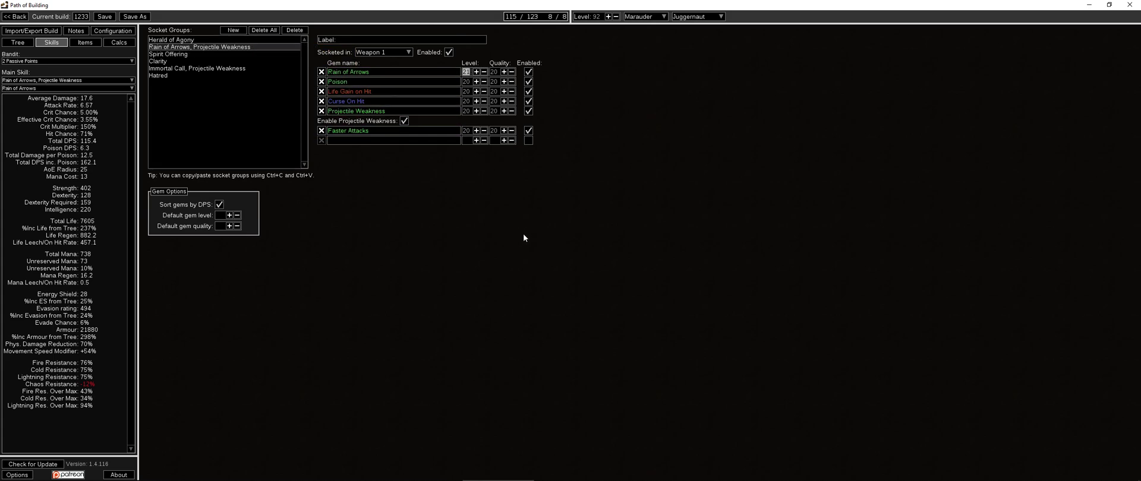
pyautogui.click(17, 43)
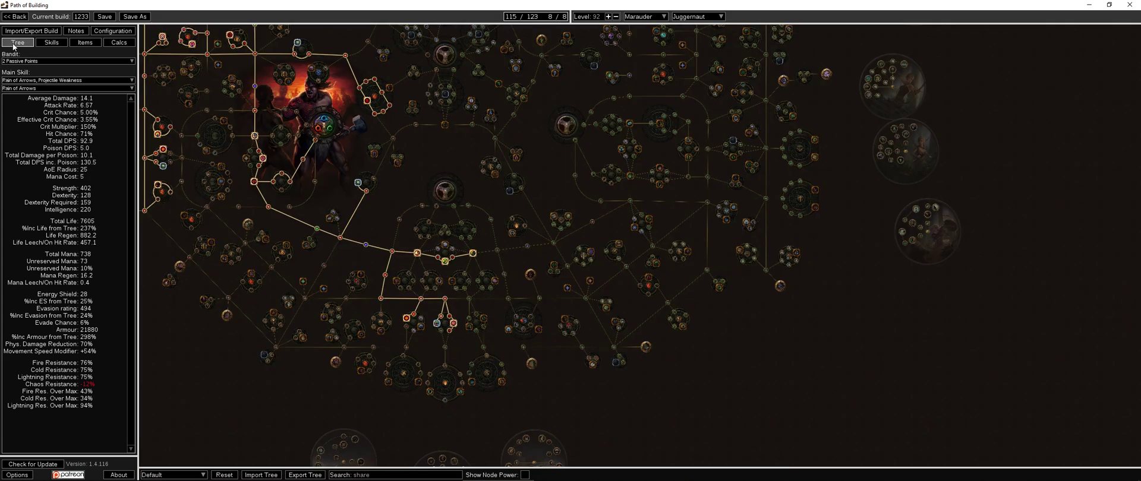
# Examine the equipped Quill Rain bow, the Rain of Arrows group's gems and the Lioneye's Vision body armour.
pyautogui.moveTo(288, 88); pyautogui.dragTo(411, 81)
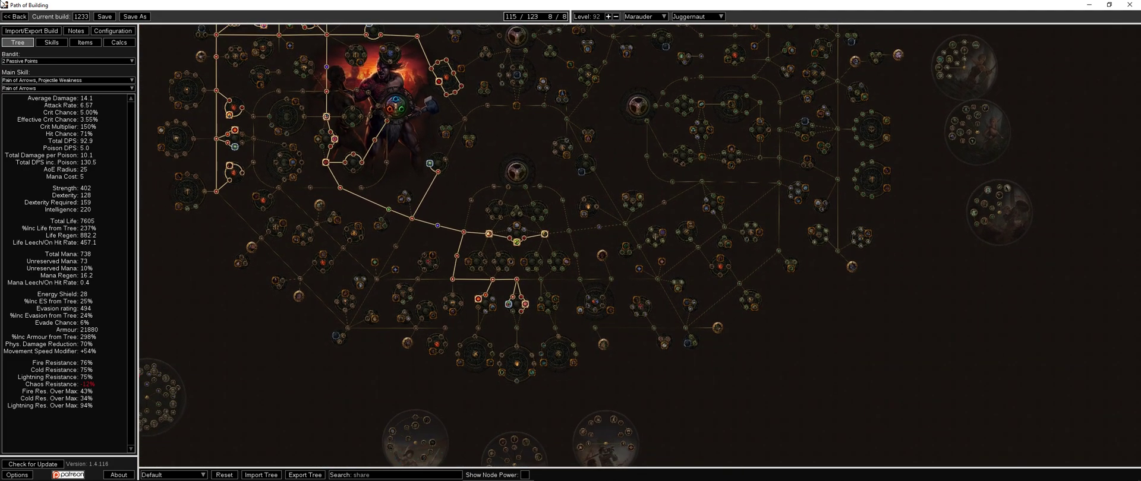
pyautogui.click(51, 43)
pyautogui.click(85, 43)
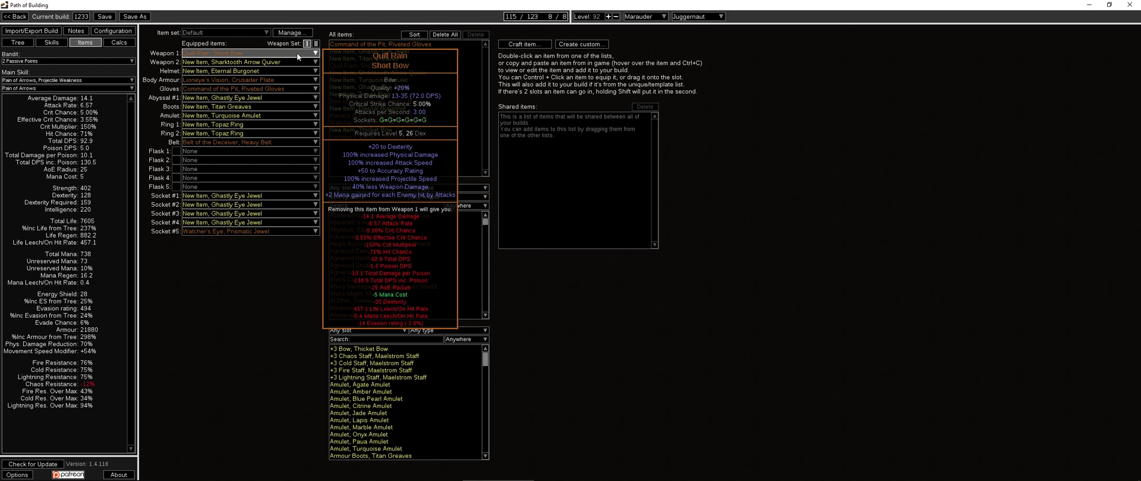
pyautogui.click(62, 44)
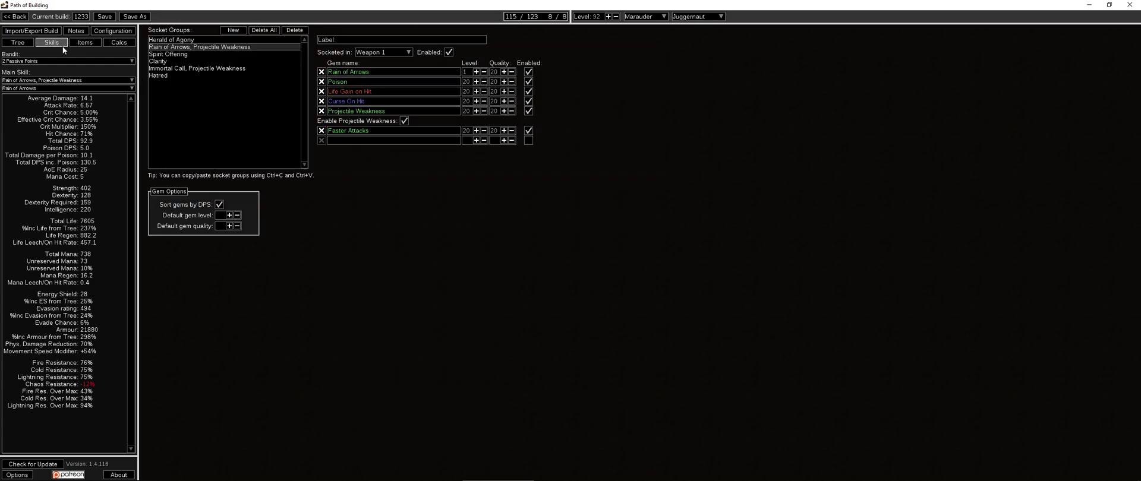
pyautogui.click(98, 41)
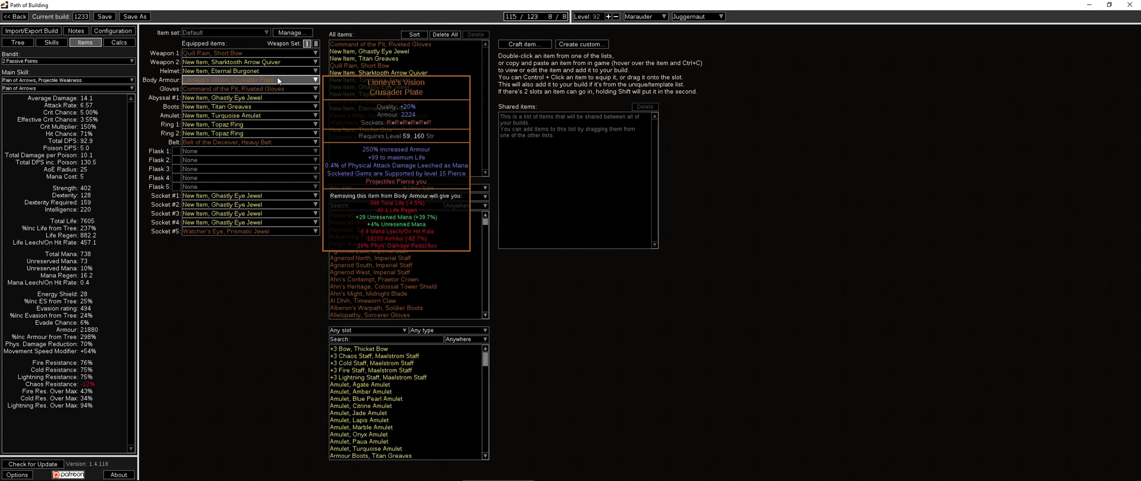
pyautogui.click(48, 43)
pyautogui.click(22, 43)
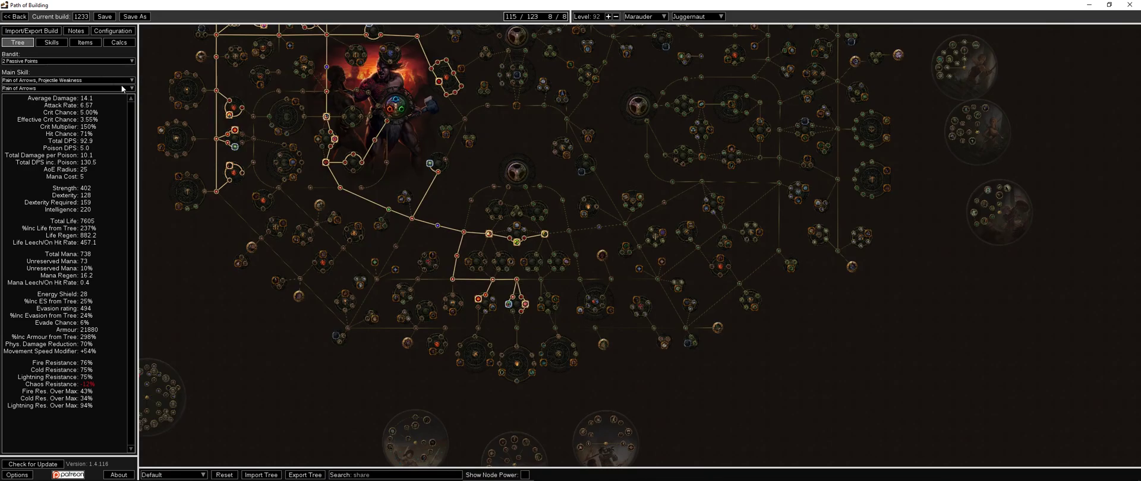
pyautogui.click(51, 43)
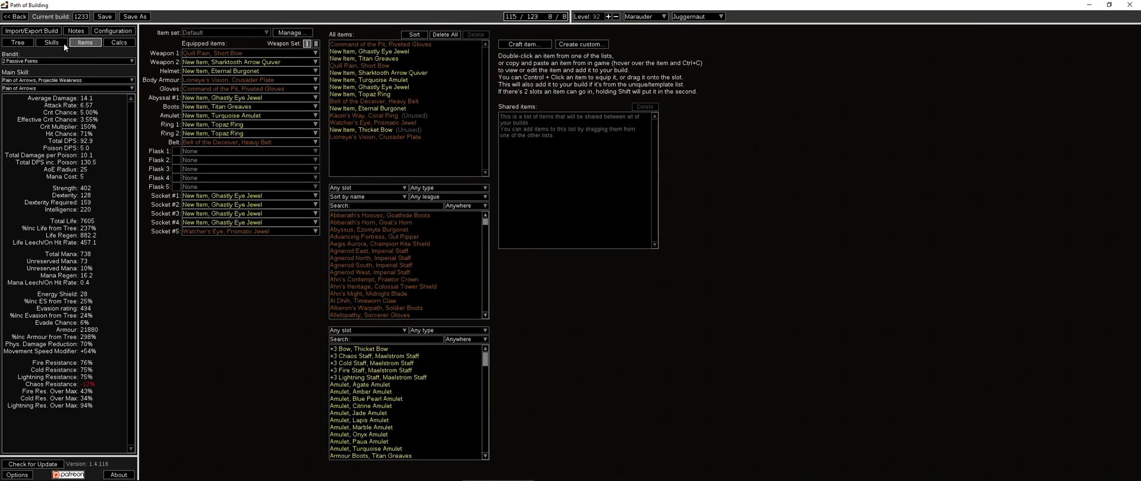
pyautogui.click(32, 44)
pyautogui.click(86, 43)
pyautogui.click(51, 42)
pyautogui.click(30, 42)
pyautogui.moveTo(521, 91); pyautogui.dragTo(545, 244)
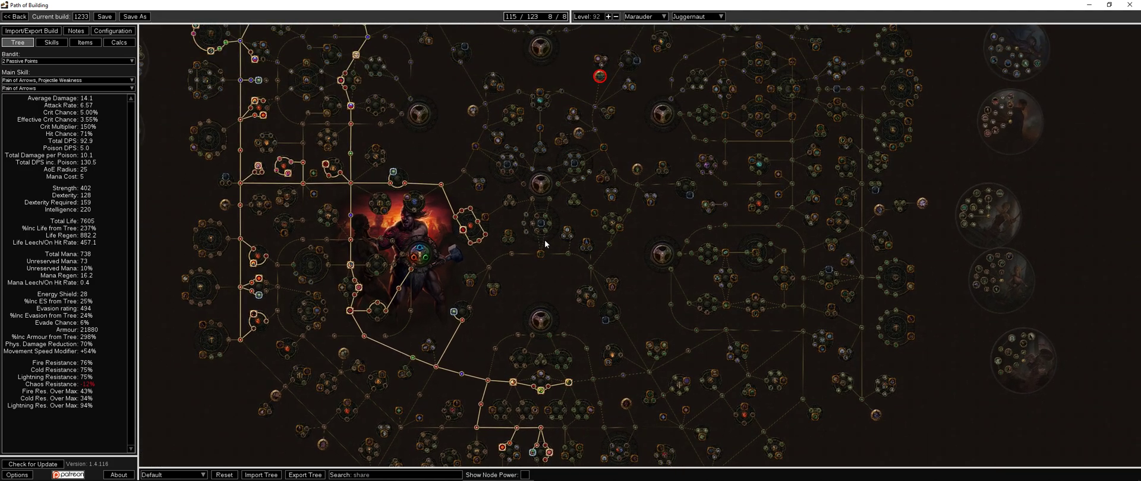